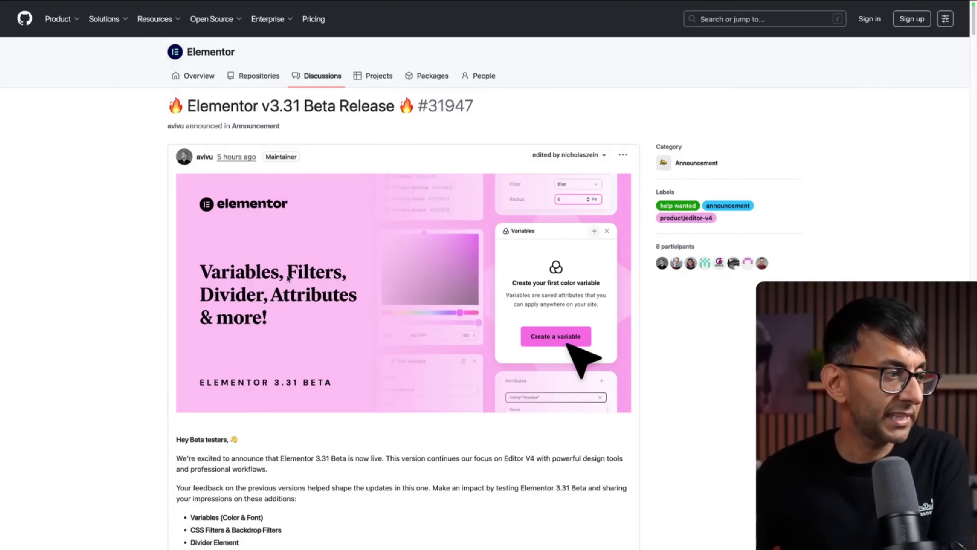
- Read through the Elementor v3.31 Beta release announcement, covering Editor V4 Alpha, Variables, CSS Filters and Backdrop Filters
{"action": "scroll", "coordinate": [482, 304], "scroll_direction": "down", "scroll_amount": 1}
{"action": "scroll", "coordinate": [481, 301], "scroll_direction": "down", "scroll_amount": 10}
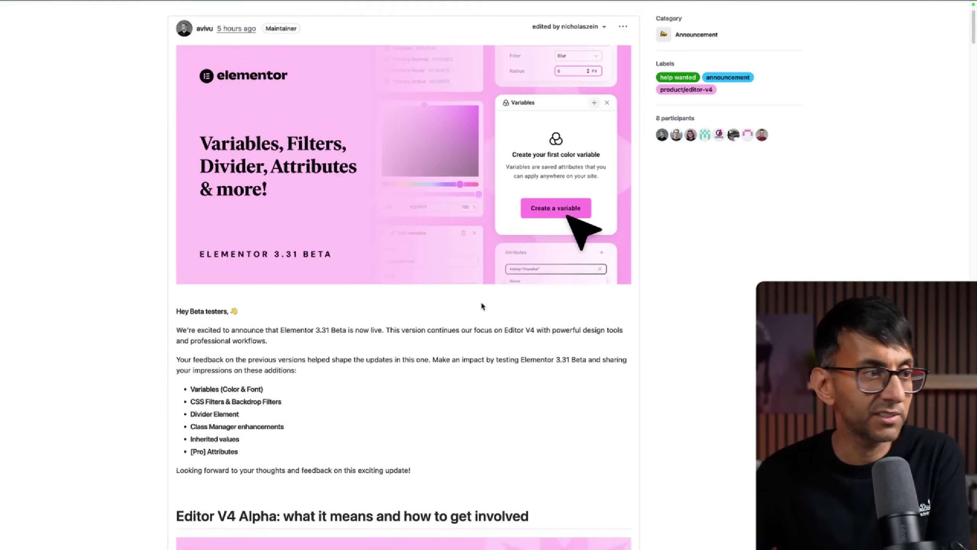
{"action": "scroll", "coordinate": [482, 306], "scroll_direction": "down", "scroll_amount": 7}
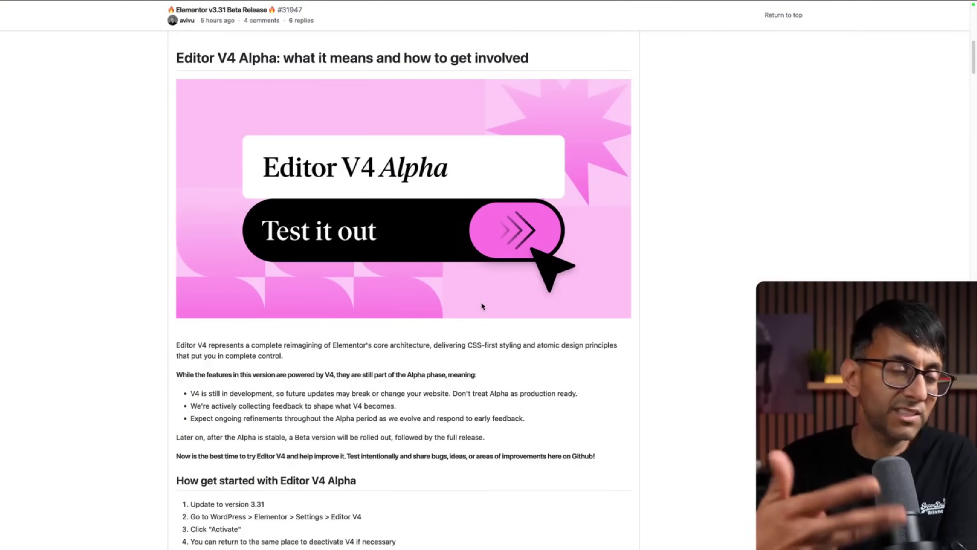
{"action": "scroll", "coordinate": [482, 306], "scroll_direction": "down", "scroll_amount": 6}
{"action": "scroll", "coordinate": [481, 308], "scroll_direction": "down", "scroll_amount": 15}
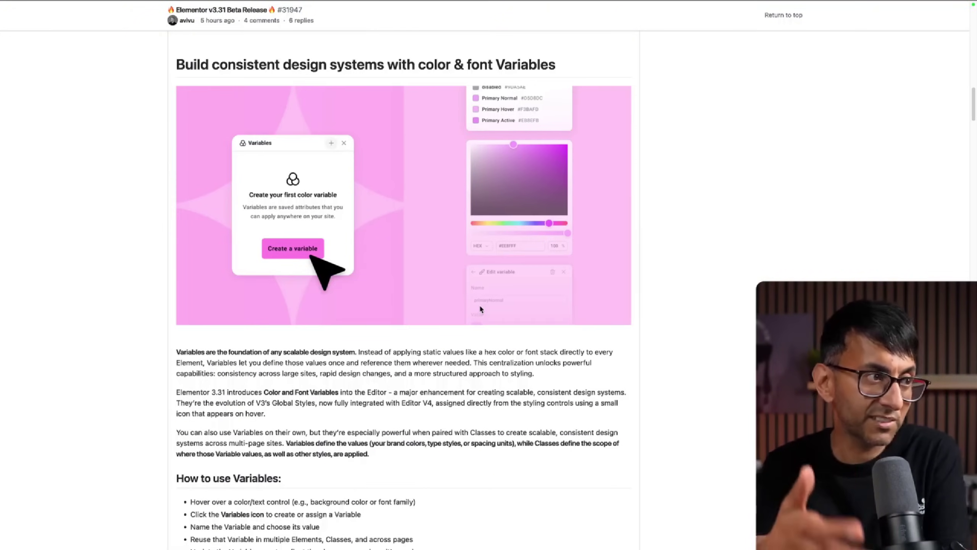
{"action": "scroll", "coordinate": [481, 309], "scroll_direction": "down", "scroll_amount": 7}
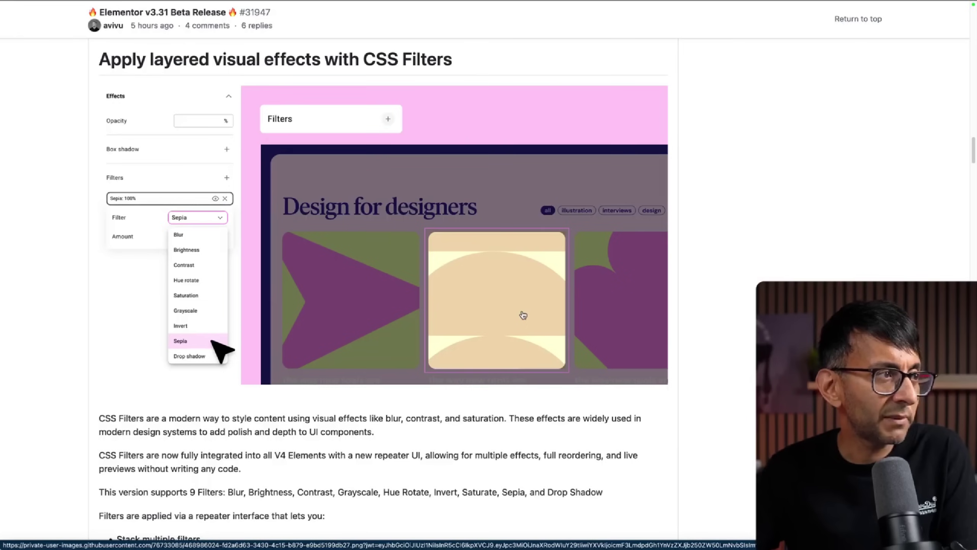
{"action": "scroll", "coordinate": [523, 315], "scroll_direction": "down", "scroll_amount": 13}
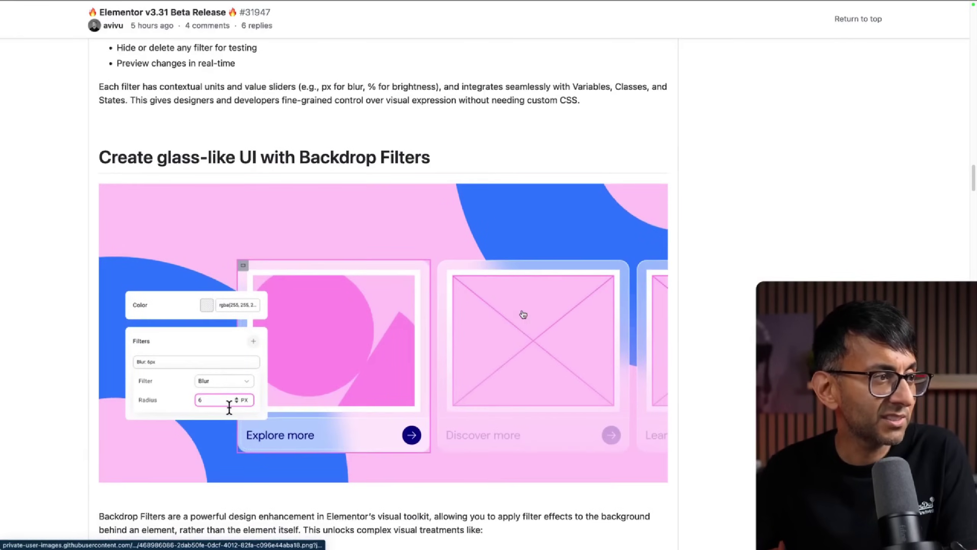
{"action": "scroll", "coordinate": [523, 315], "scroll_direction": "down", "scroll_amount": 2}
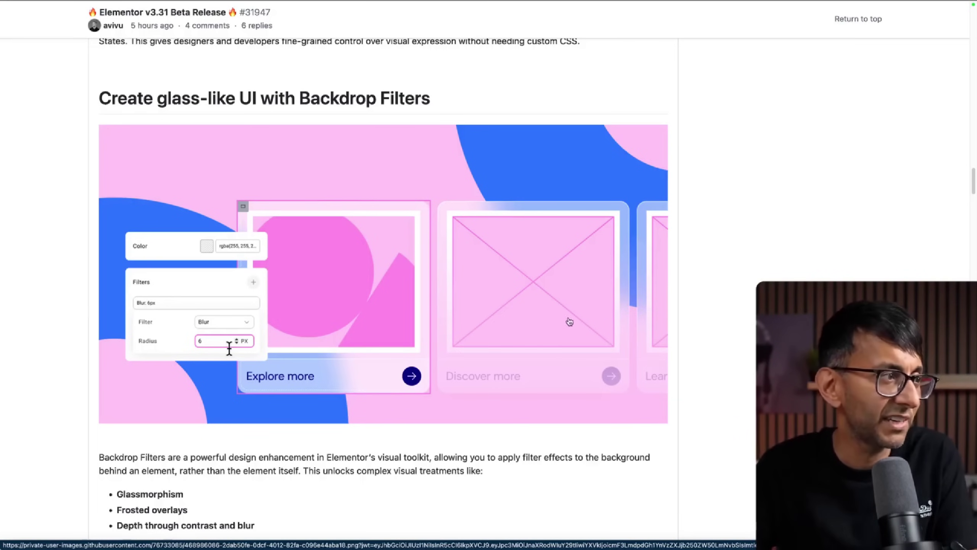
{"action": "scroll", "coordinate": [569, 321], "scroll_direction": "down", "scroll_amount": 15}
{"action": "scroll", "coordinate": [328, 413], "scroll_direction": "down", "scroll_amount": 10}
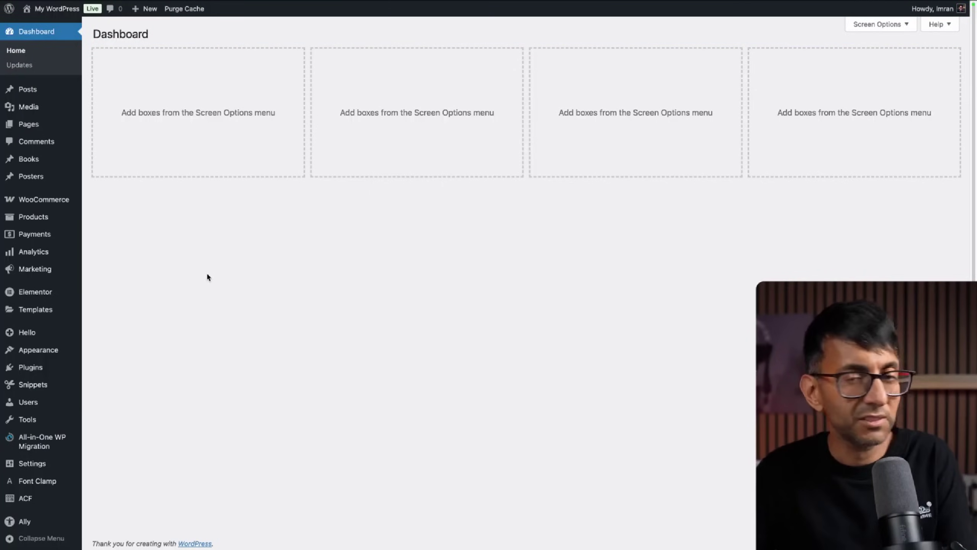
- Enable and save the Beta Tester option in Elementor's version control tools, and update the Elementor plugin to 3.31.0-beta1
{"action": "mouse_move", "coordinate": [43, 292]}
{"action": "left_click", "coordinate": [95, 410]}
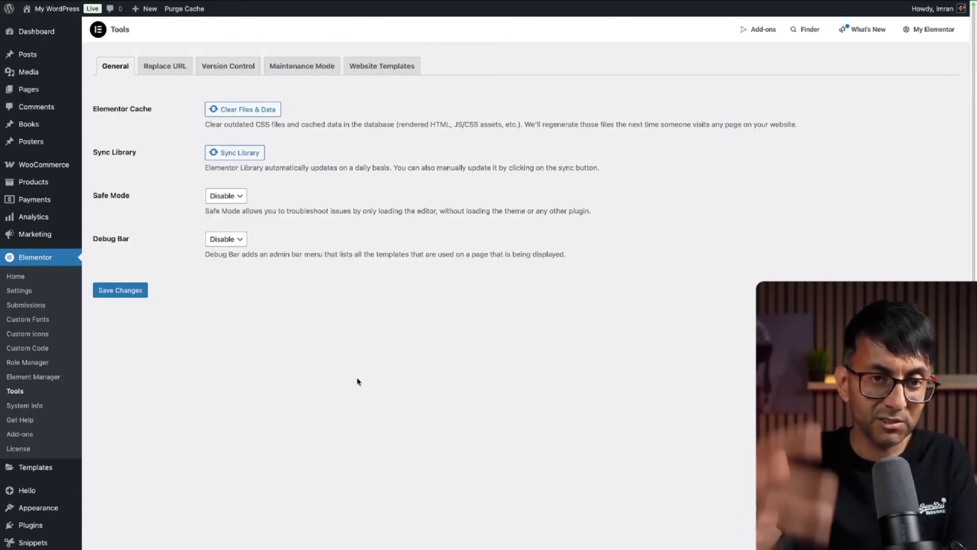
{"action": "left_click", "coordinate": [228, 66]}
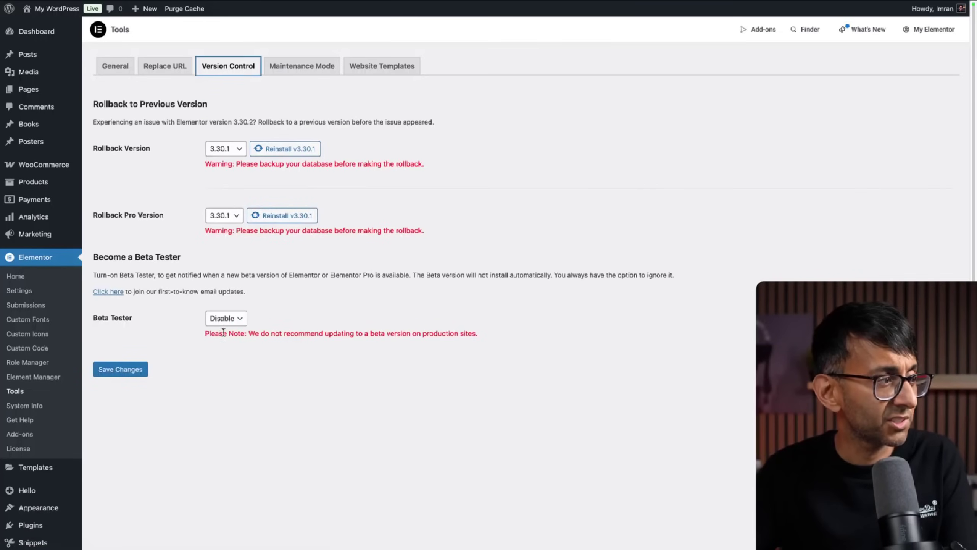
{"action": "left_click", "coordinate": [226, 318]}
{"action": "left_click", "coordinate": [226, 332]}
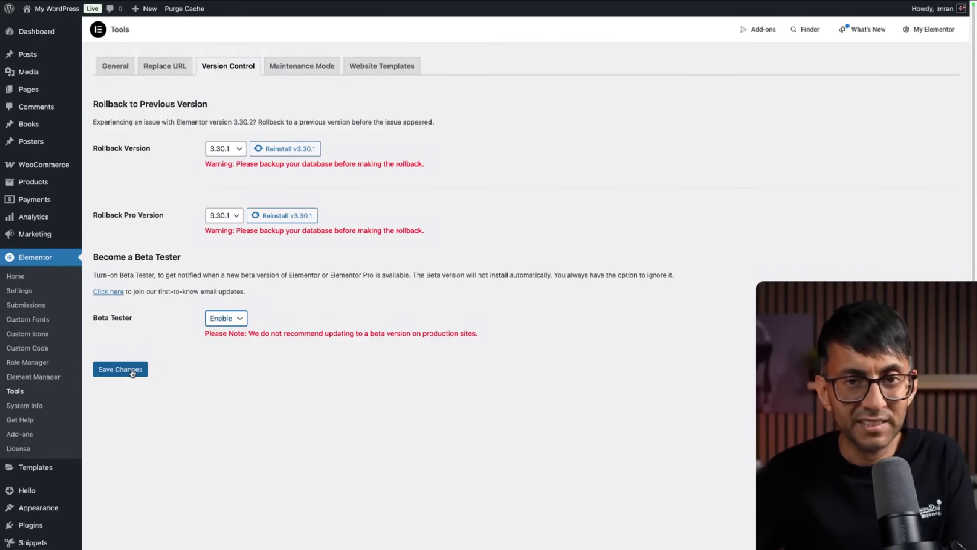
{"action": "left_click", "coordinate": [132, 370]}
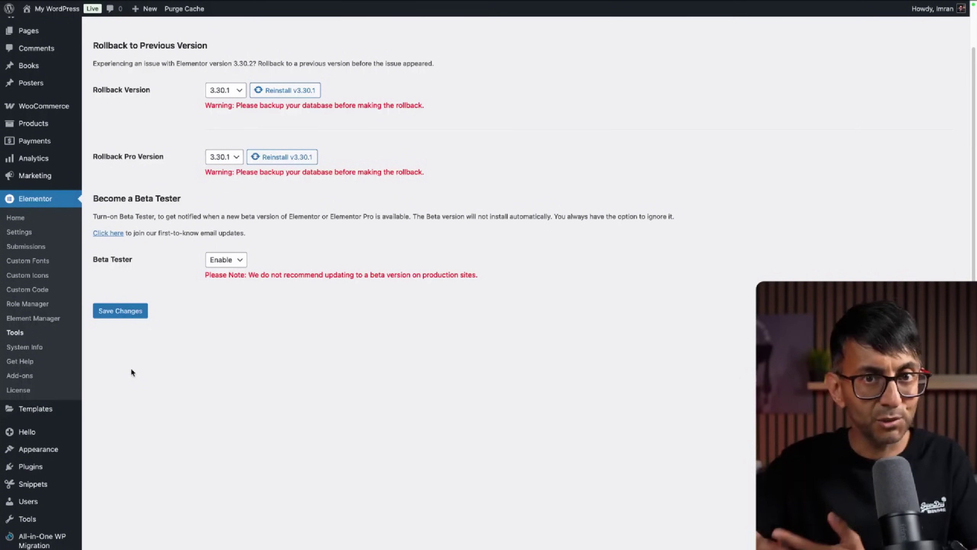
{"action": "left_click", "coordinate": [129, 312]}
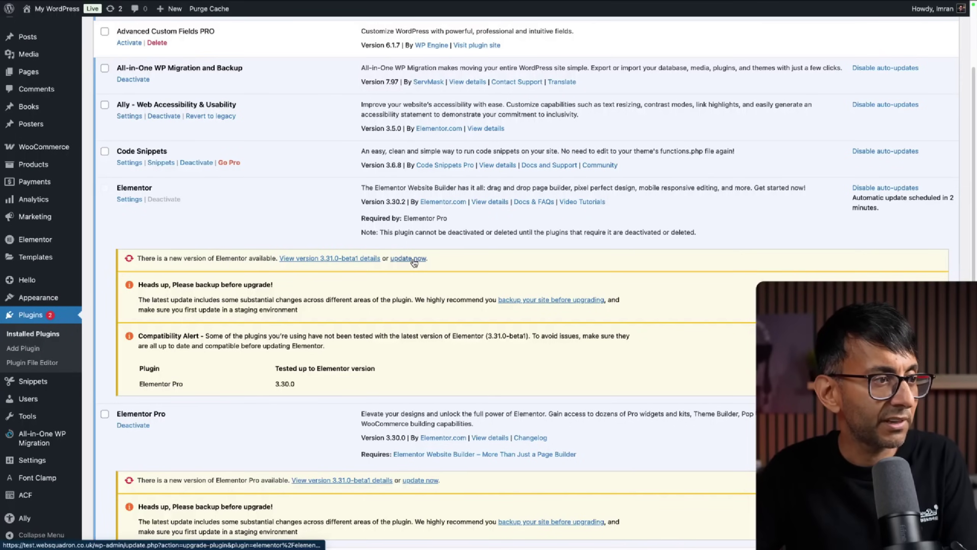
{"action": "left_click", "coordinate": [406, 258]}
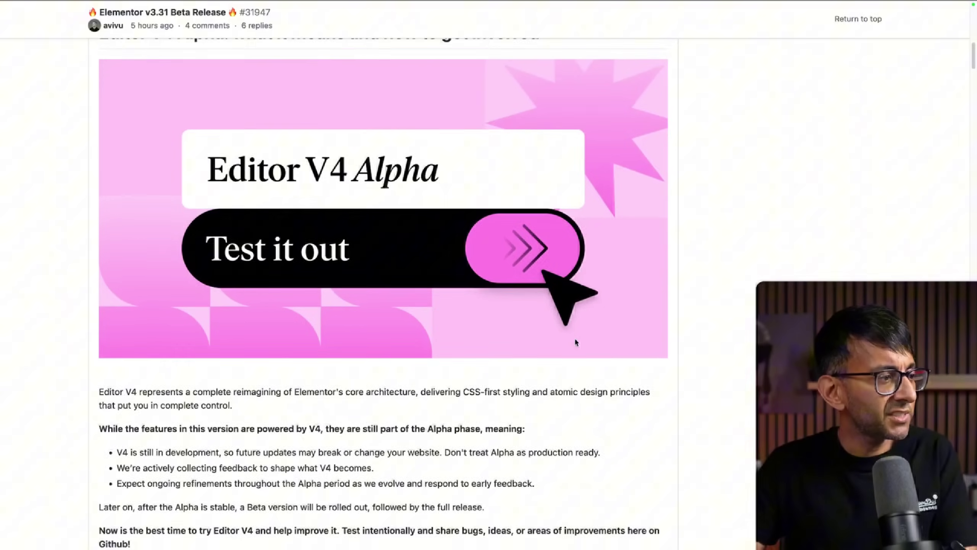
- Review the announcement's instructions for getting started with Editor V4 Alpha and its section on color and font Variables
{"action": "scroll", "coordinate": [574, 338], "scroll_direction": "down", "scroll_amount": 10}
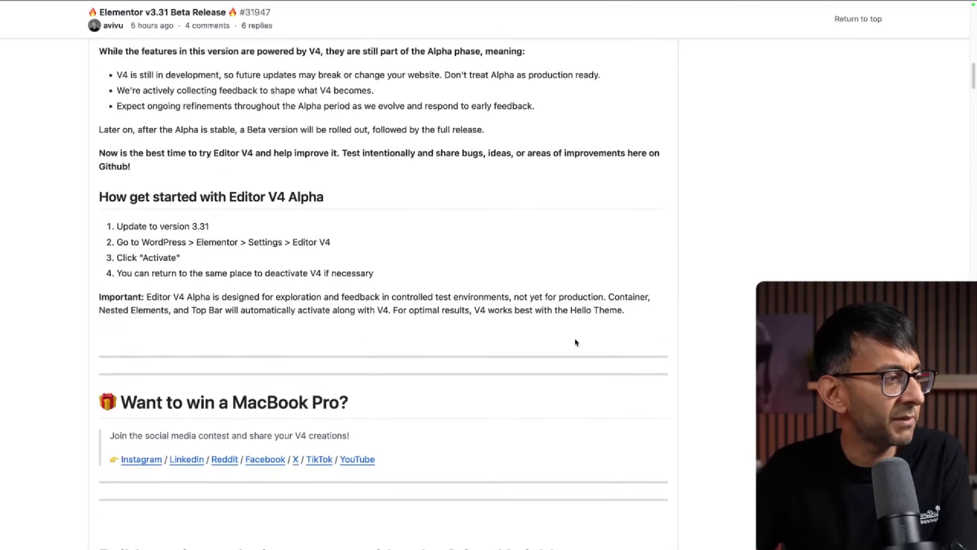
{"action": "scroll", "coordinate": [576, 342], "scroll_direction": "down", "scroll_amount": 10}
{"action": "scroll", "coordinate": [576, 342], "scroll_direction": "up", "scroll_amount": 3}
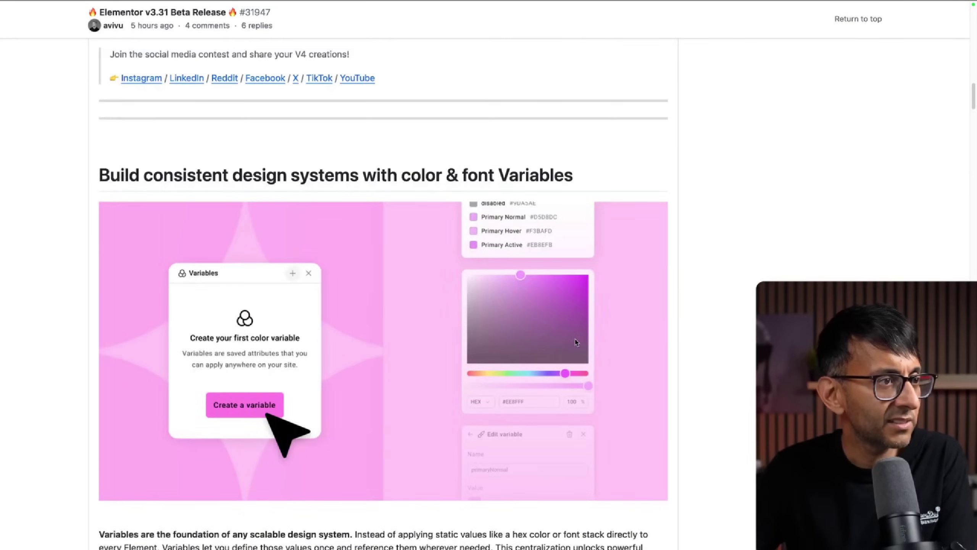
{"action": "scroll", "coordinate": [576, 342], "scroll_direction": "down", "scroll_amount": 6}
{"action": "scroll", "coordinate": [576, 342], "scroll_direction": "down", "scroll_amount": 5}
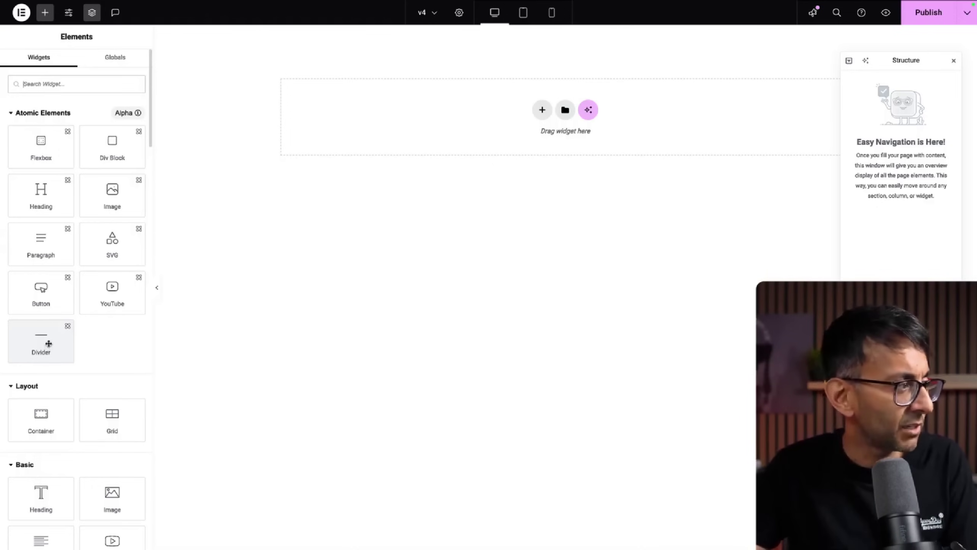
- Add an atomic Heading to the empty page and set its text color to #ff0050
{"action": "left_click_drag", "start_coordinate": [42, 203], "coordinate": [406, 114]}
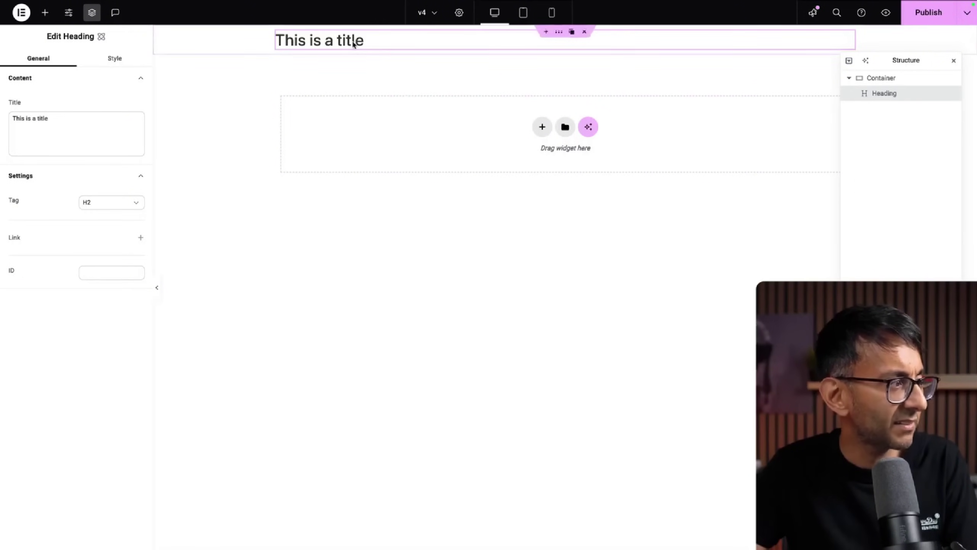
{"action": "left_click", "coordinate": [115, 58]}
{"action": "left_click", "coordinate": [141, 239]}
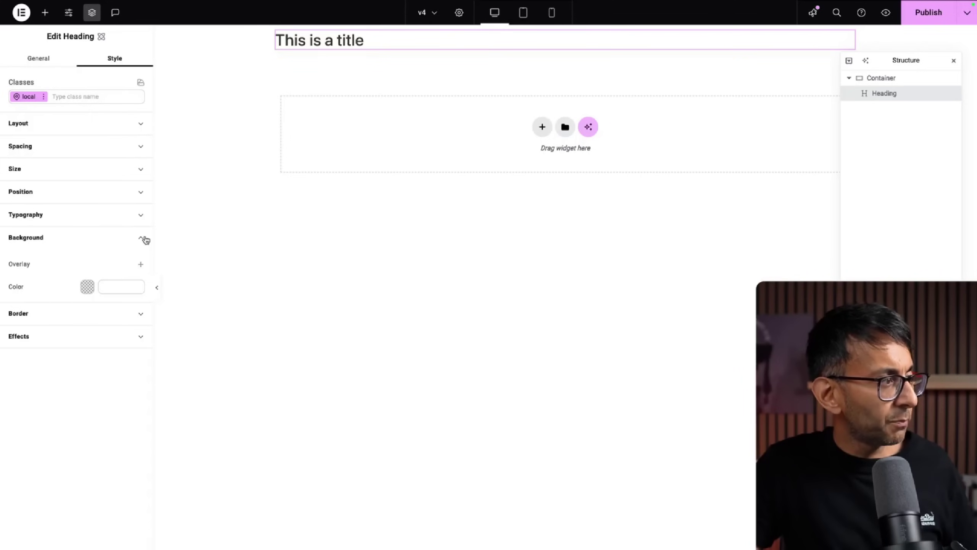
{"action": "left_click", "coordinate": [142, 239]}
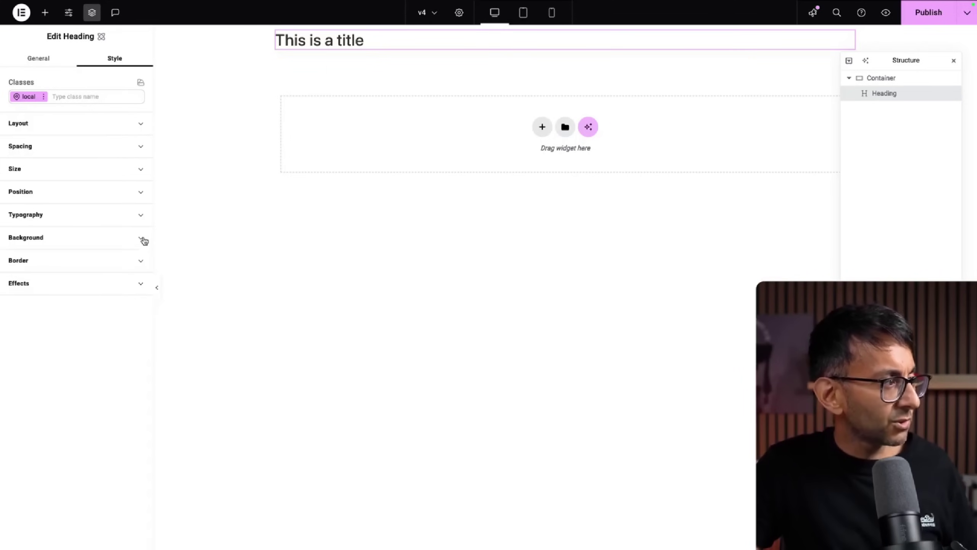
{"action": "left_click", "coordinate": [138, 213]}
{"action": "left_click", "coordinate": [87, 343]}
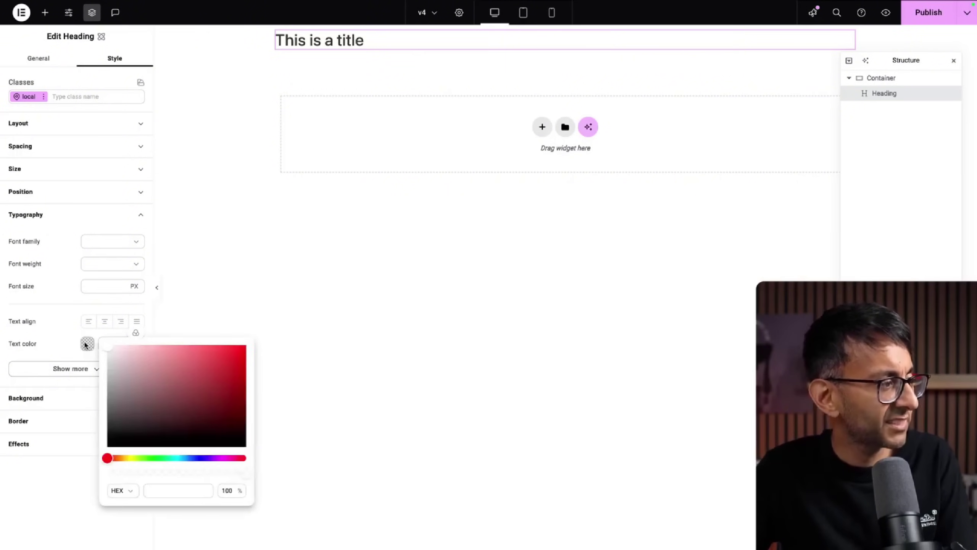
{"action": "type", "text": "#f"}
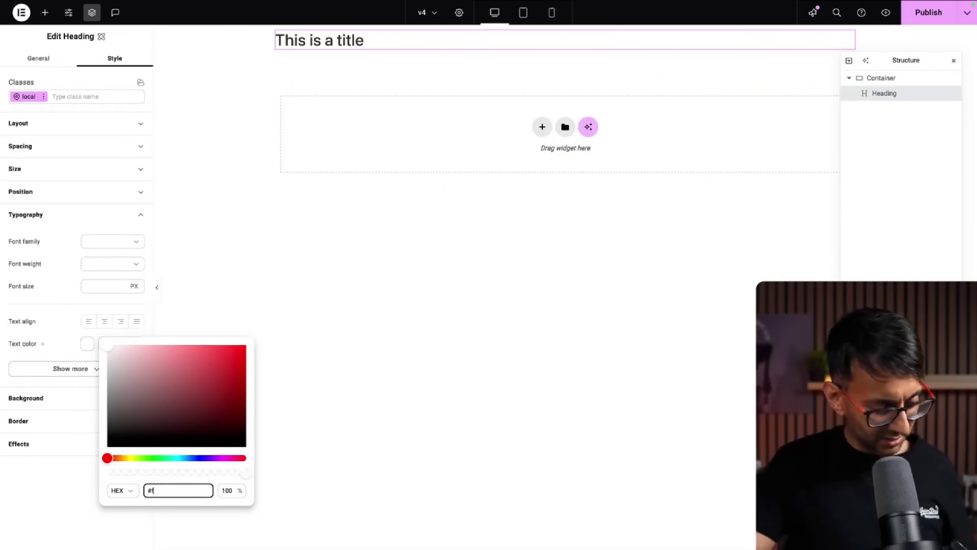
{"action": "type", "text": "f0050"}
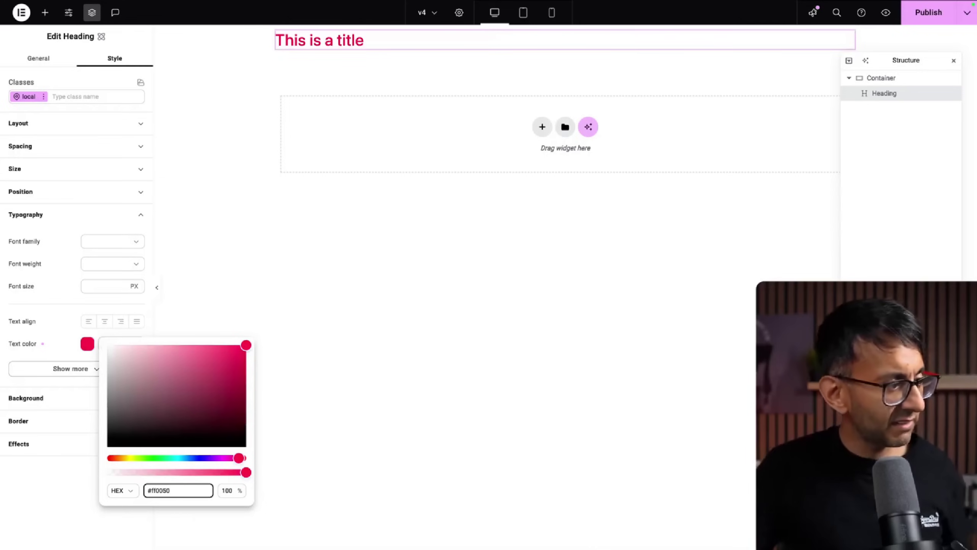
{"action": "left_click", "coordinate": [122, 338]}
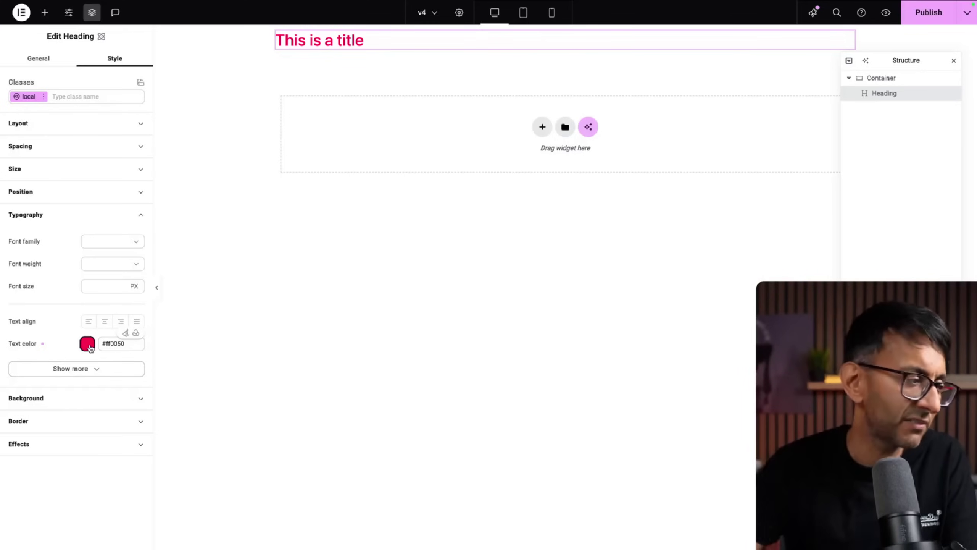
- Create a color variable named pink_red with the value #ff0050 from the heading's text color
{"action": "left_click", "coordinate": [136, 333]}
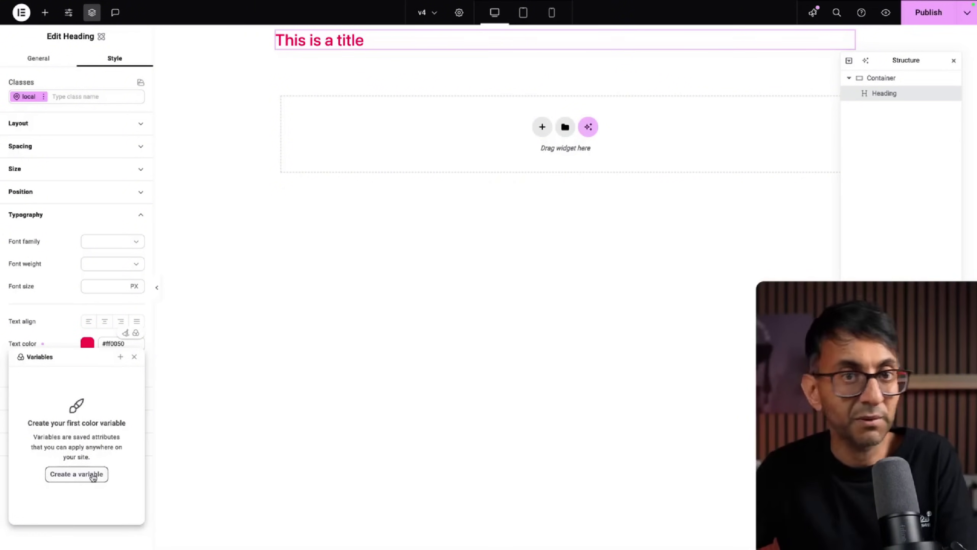
{"action": "left_click", "coordinate": [77, 474]}
{"action": "type", "text": "pink_red"}
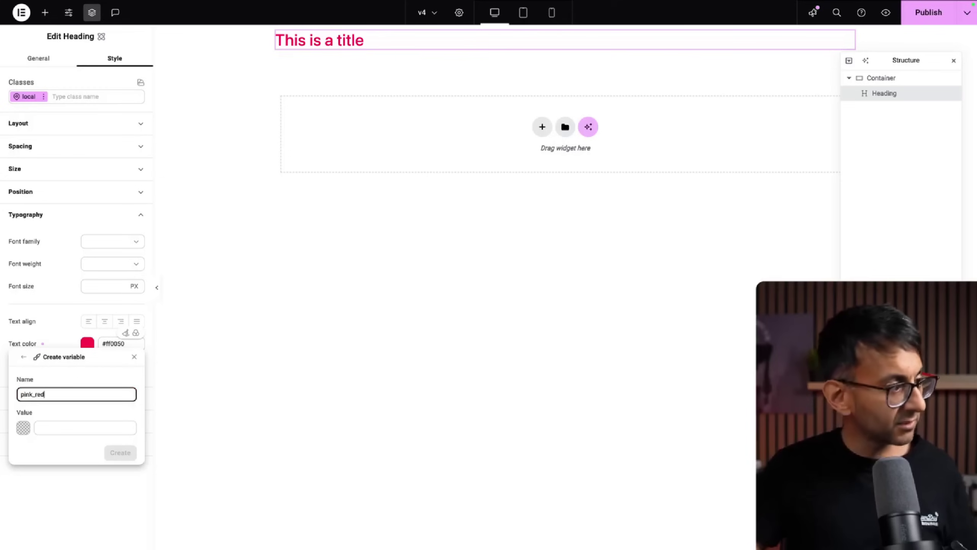
{"action": "left_click", "coordinate": [41, 427]}
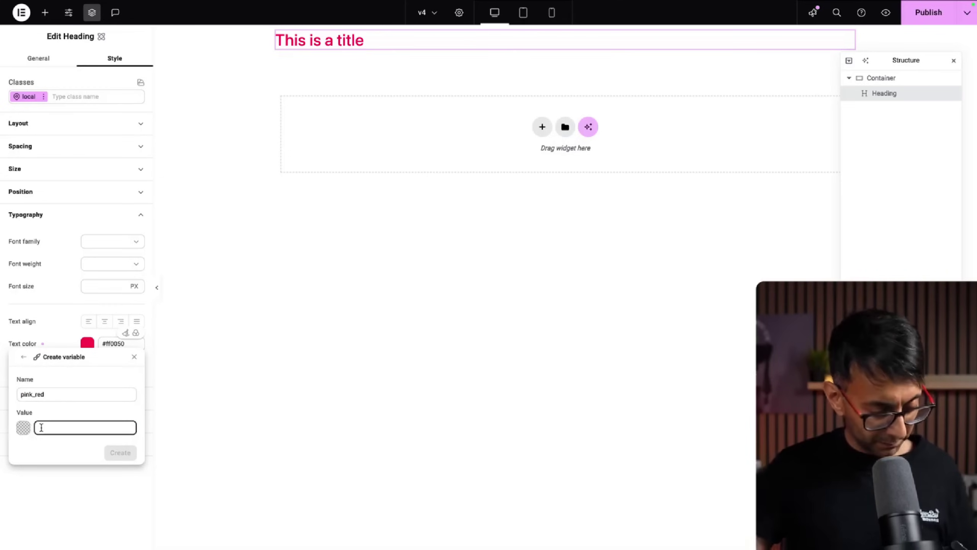
{"action": "type", "text": "#"}
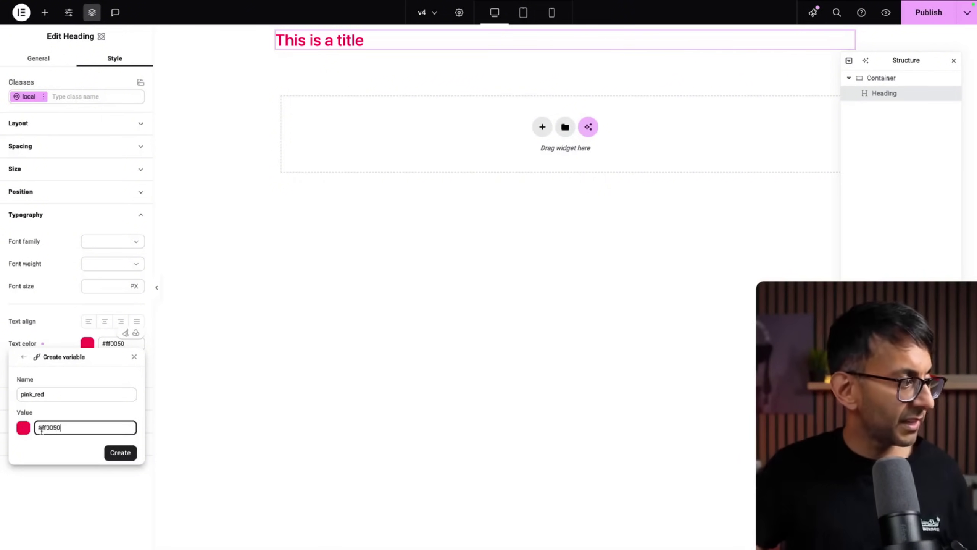
{"action": "type", "text": "ff0050"}
{"action": "left_click", "coordinate": [121, 453]}
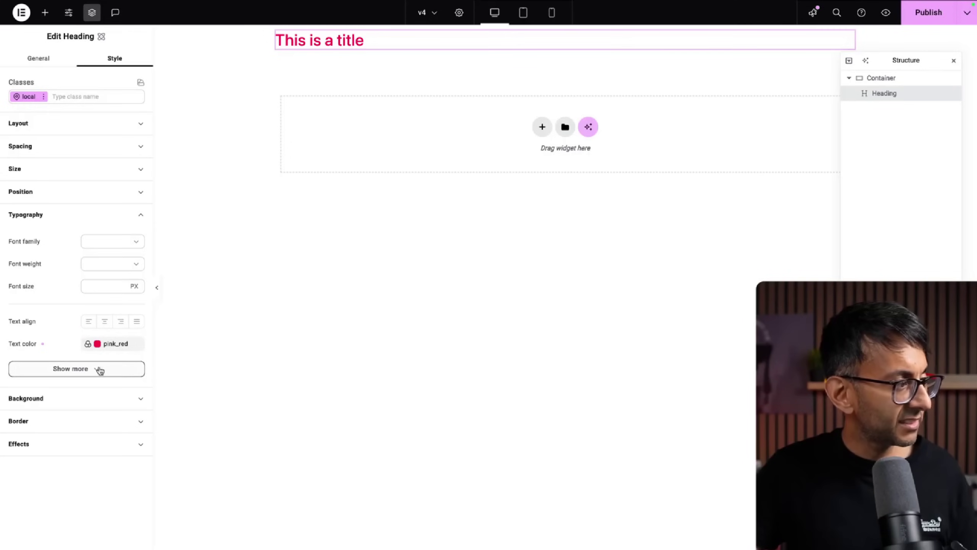
- Check the saved color variables and the variable assigned to the heading's text color
{"action": "left_click", "coordinate": [88, 344]}
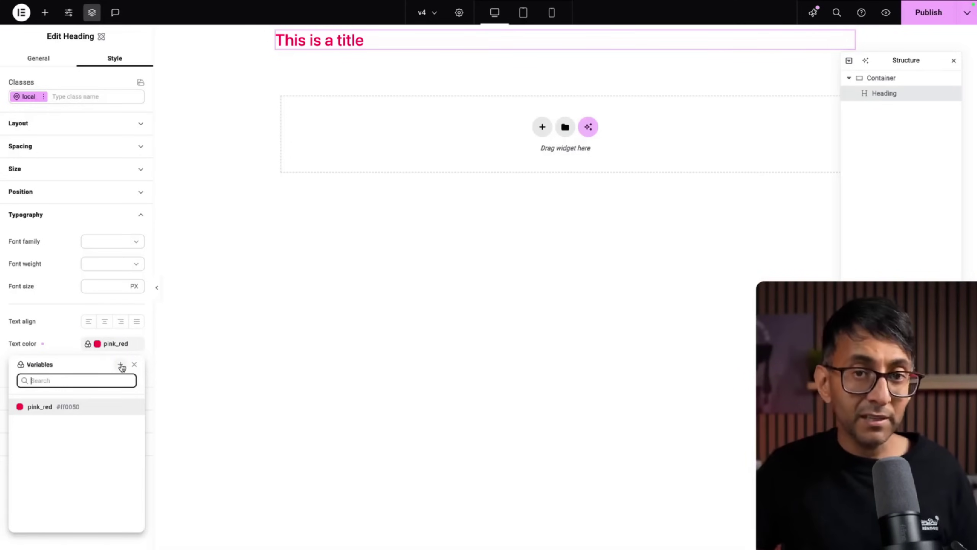
{"action": "left_click", "coordinate": [345, 455]}
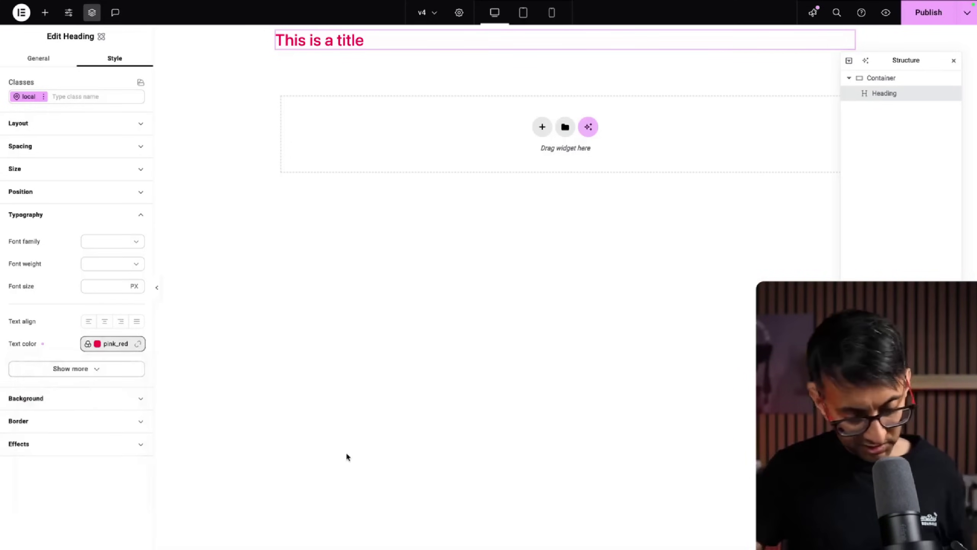
{"action": "key", "text": "super+equal"}
{"action": "scroll", "coordinate": [55, 390], "scroll_direction": "down", "scroll_amount": 3}
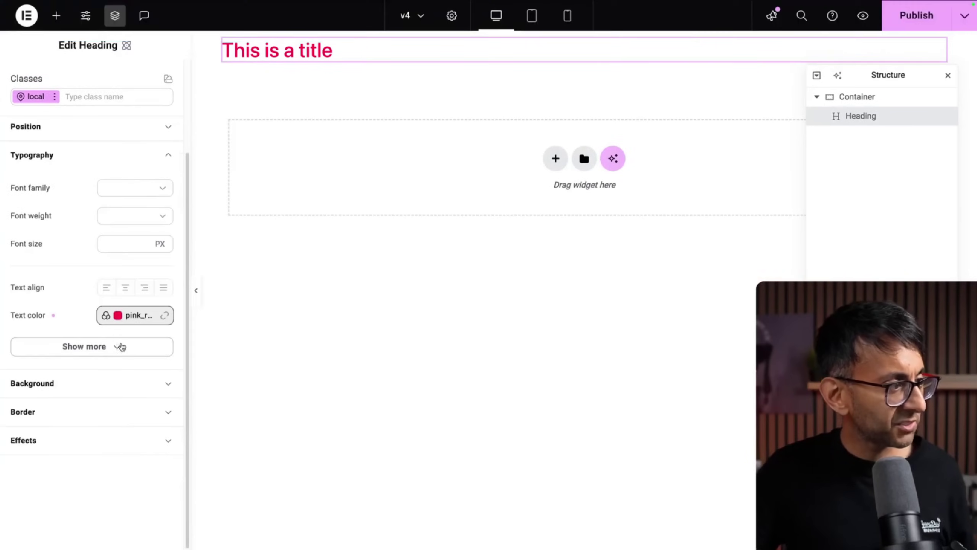
{"action": "left_click", "coordinate": [274, 324]}
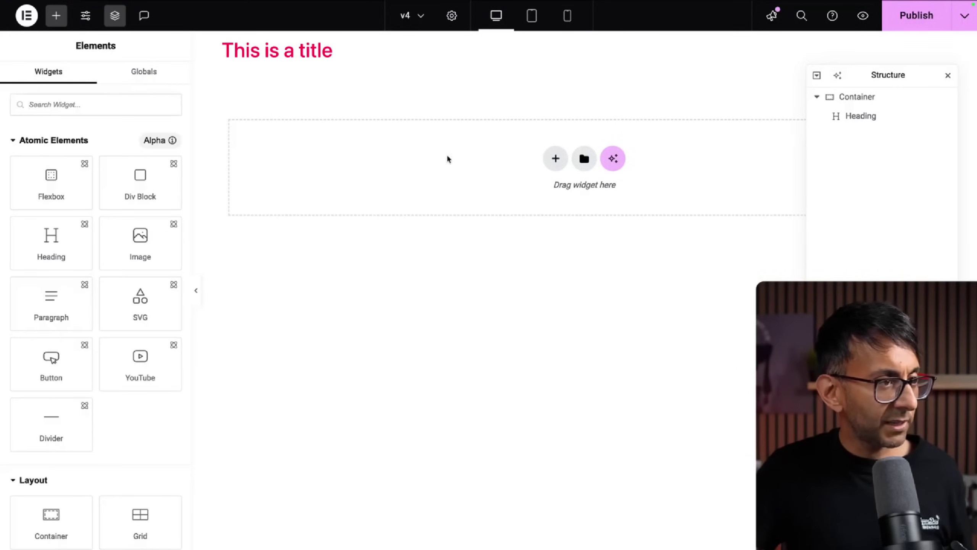
- Create a second color variable named black with the value #000000 from the heading's text color
{"action": "left_click", "coordinate": [299, 52]}
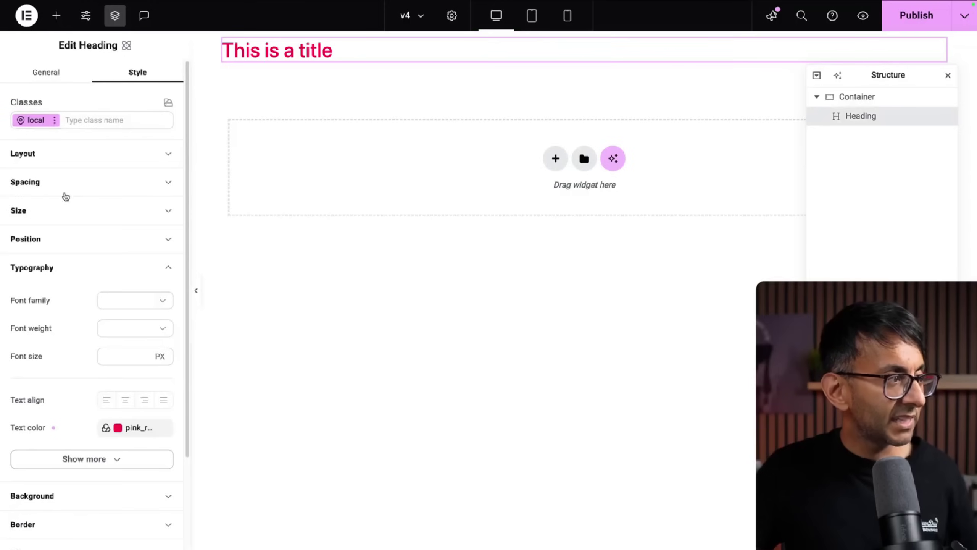
{"action": "scroll", "coordinate": [120, 389], "scroll_direction": "down", "scroll_amount": 3}
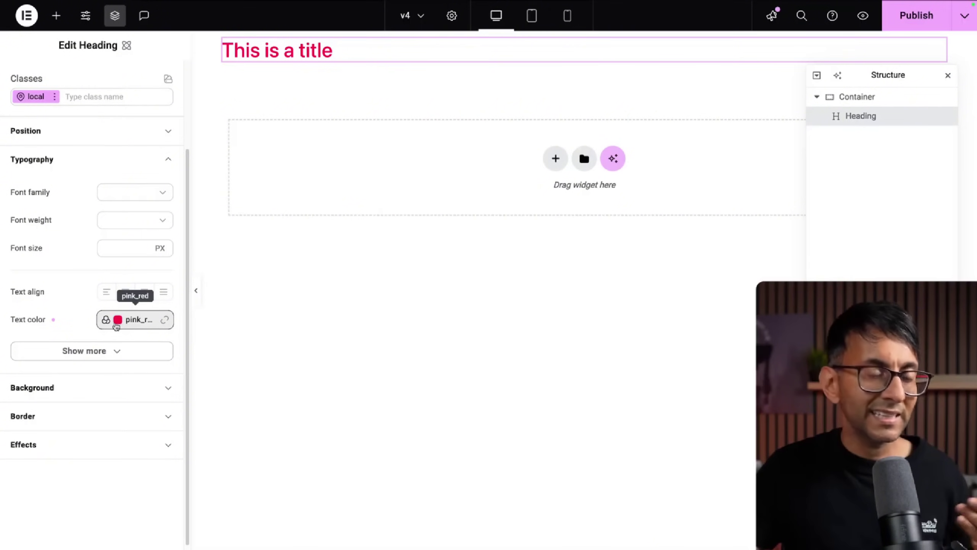
{"action": "left_click", "coordinate": [106, 321]}
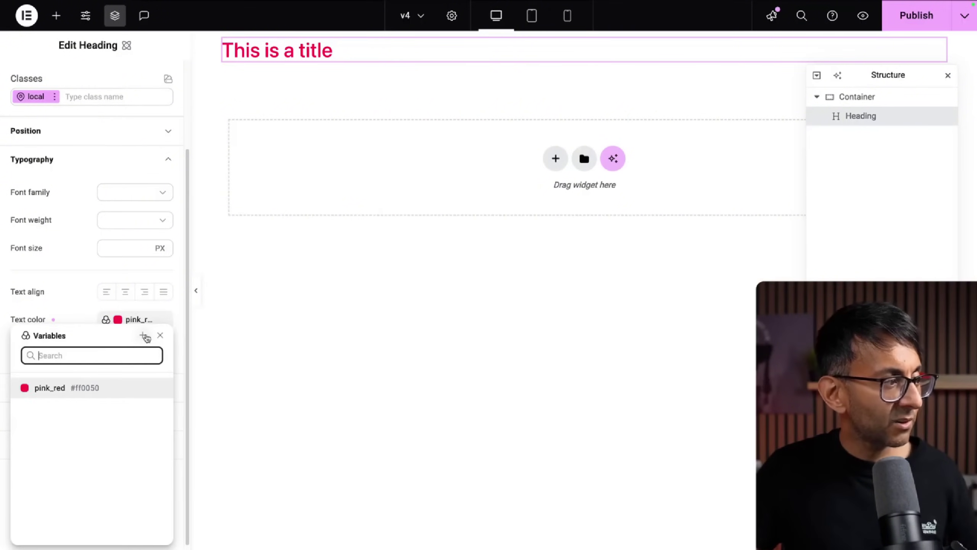
{"action": "left_click", "coordinate": [146, 337]}
{"action": "left_click", "coordinate": [103, 382]}
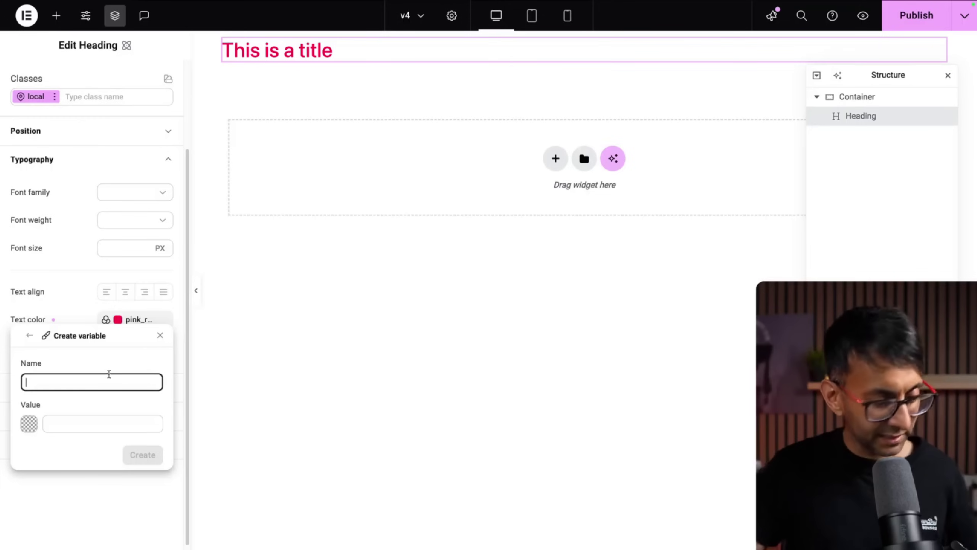
{"action": "left_click", "coordinate": [29, 424]}
{"action": "left_click_drag", "start_coordinate": [236, 404], "coordinate": [190, 489]}
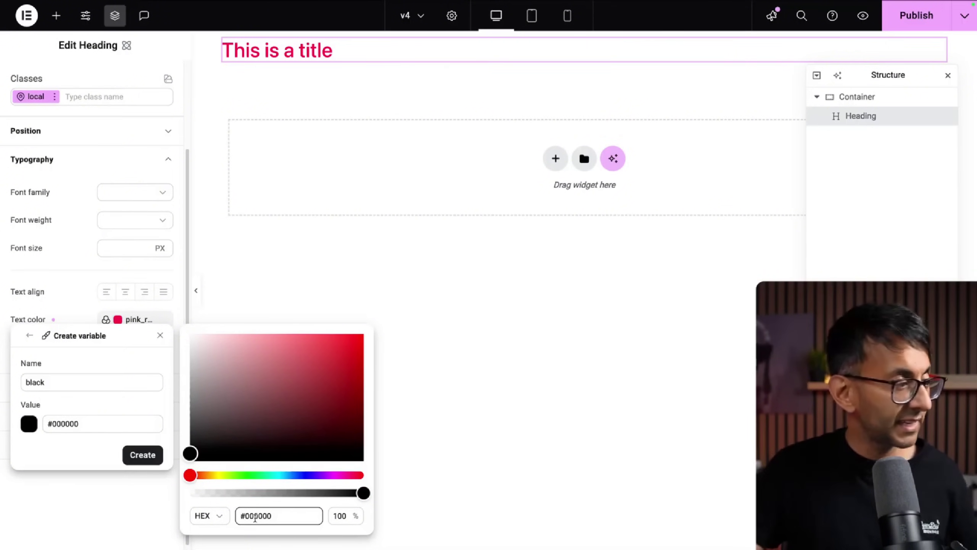
{"action": "left_click", "coordinate": [139, 460]}
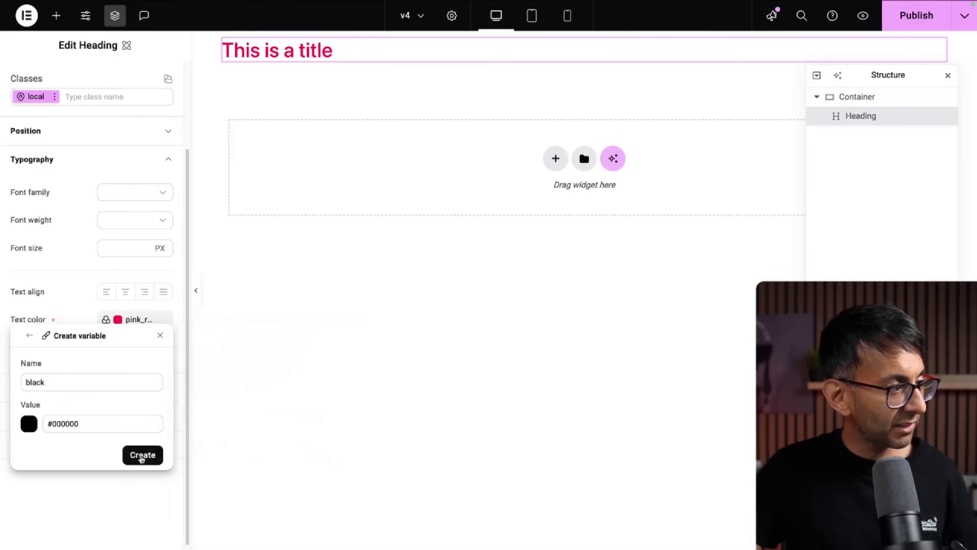
{"action": "left_click", "coordinate": [141, 458]}
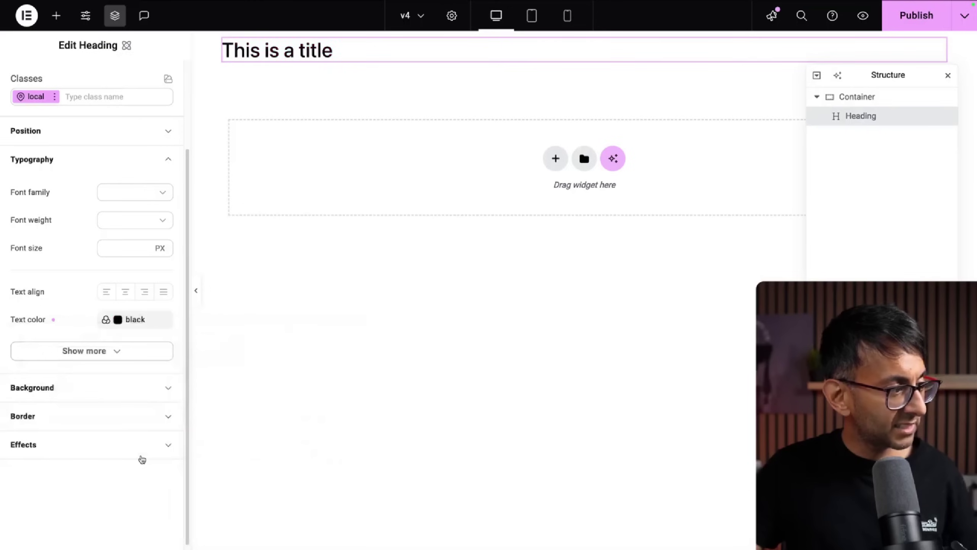
- Assign the pink_red variable to the heading's text color and check the list of saved color variables
{"action": "left_click", "coordinate": [137, 323]}
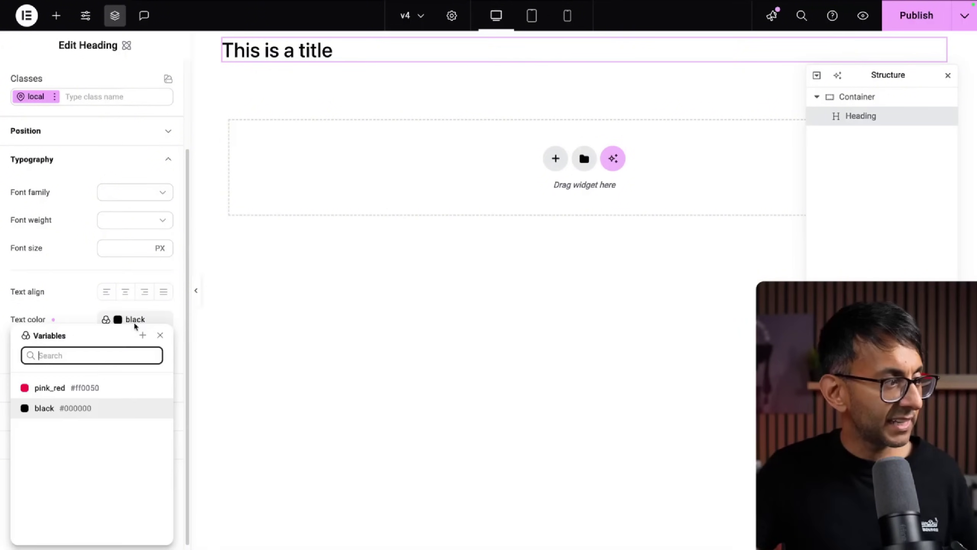
{"action": "left_click", "coordinate": [90, 387]}
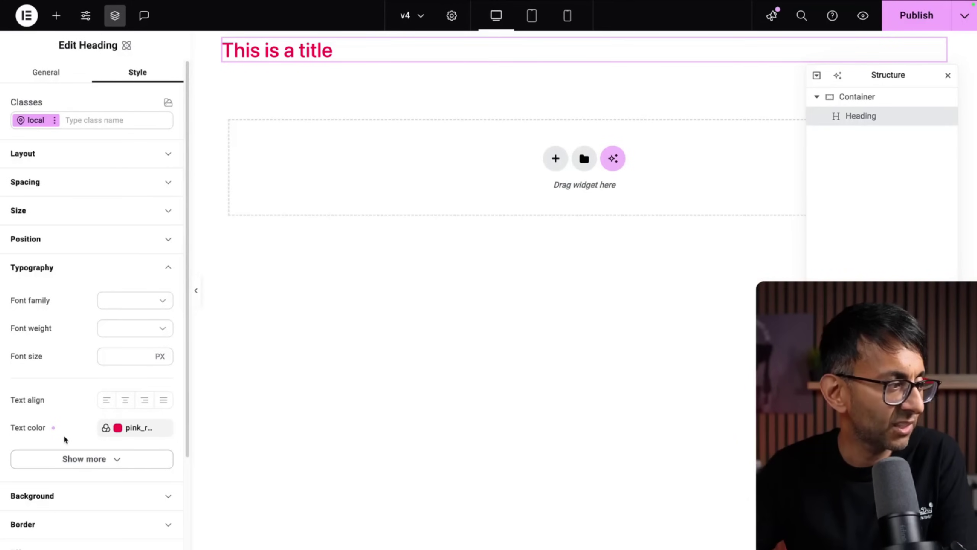
{"action": "left_click", "coordinate": [105, 428]}
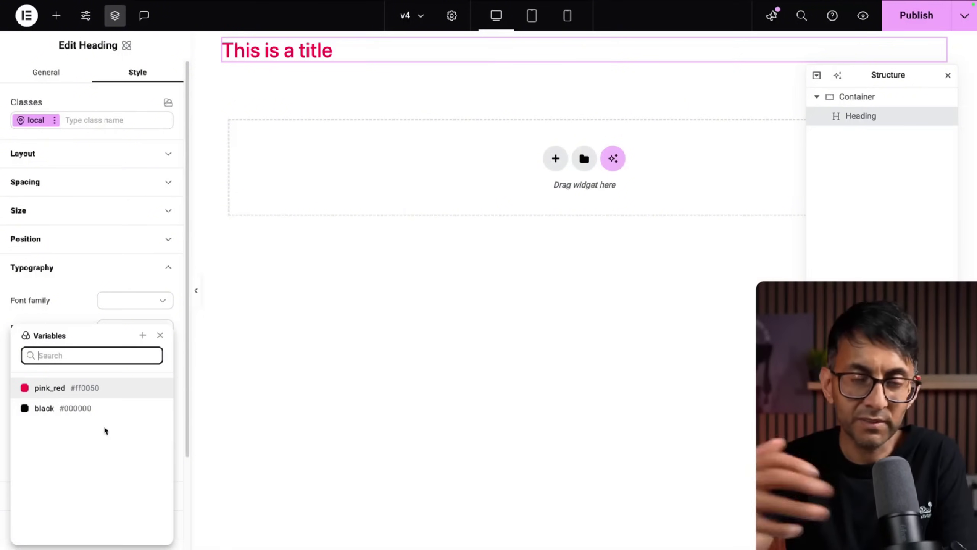
{"action": "left_click", "coordinate": [303, 398]}
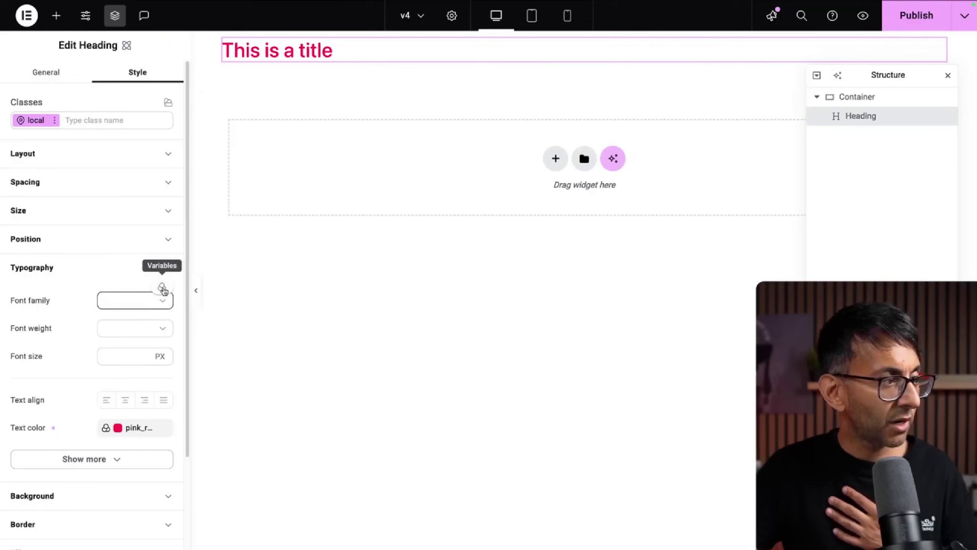
- Create a font variable named Merriweather from the heading's font family, using the custom font Merriweather as its value
{"action": "left_click", "coordinate": [162, 287]}
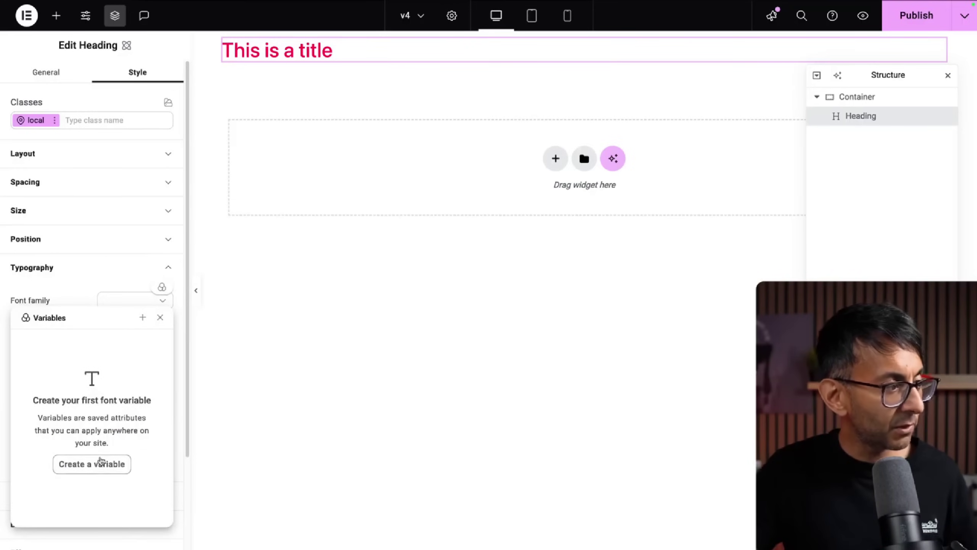
{"action": "left_click", "coordinate": [103, 465]}
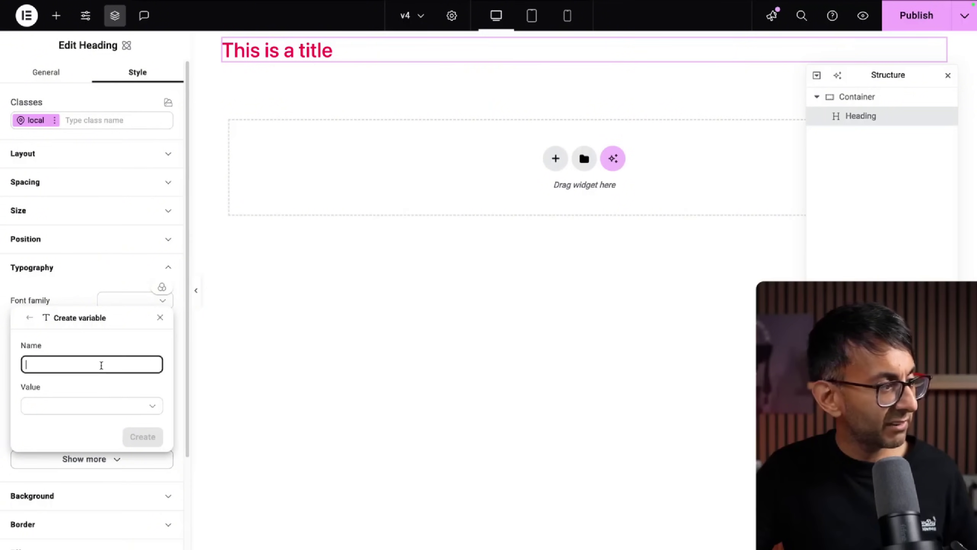
{"action": "type", "text": "Merriwea"}
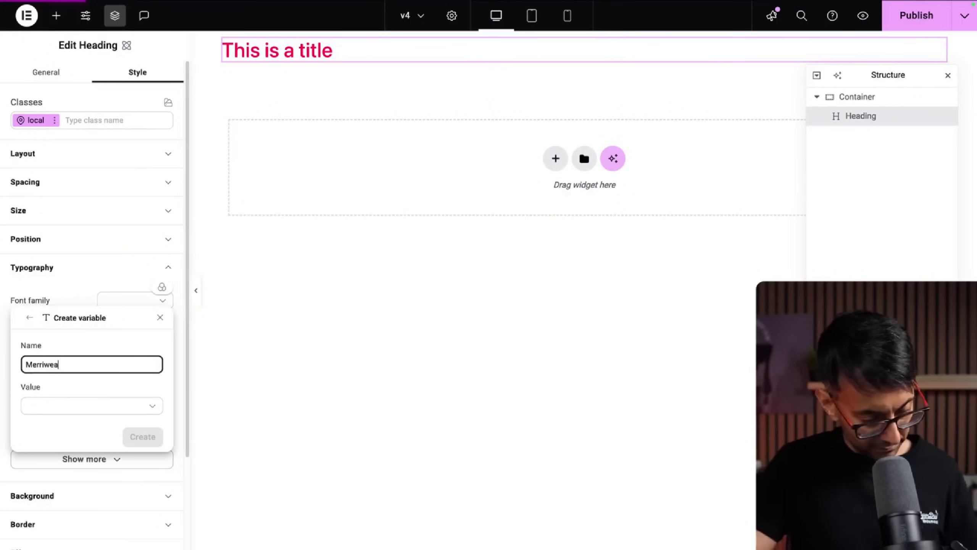
{"action": "type", "text": "ther"}
{"action": "left_click", "coordinate": [133, 405]}
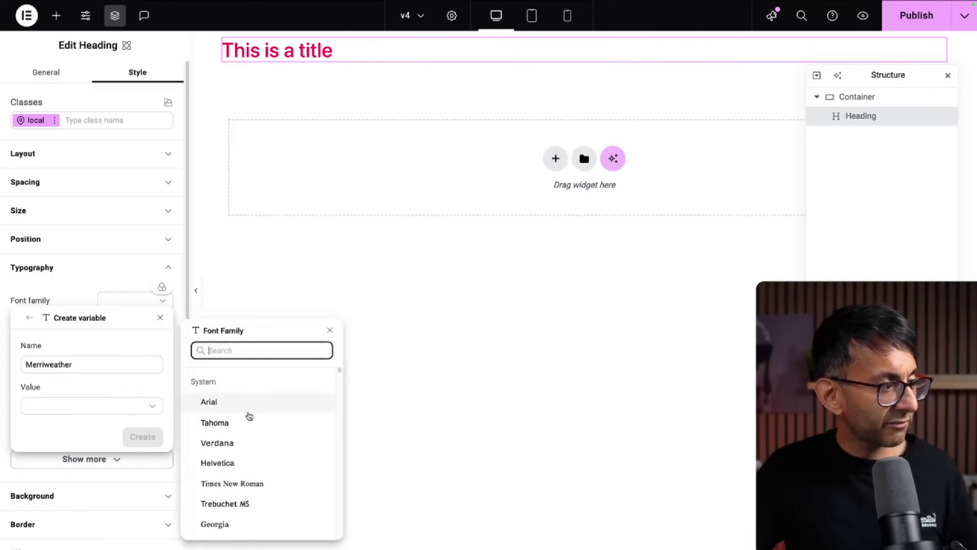
{"action": "scroll", "coordinate": [249, 424], "scroll_direction": "down", "scroll_amount": 2}
{"action": "scroll", "coordinate": [249, 421], "scroll_direction": "up", "scroll_amount": 3}
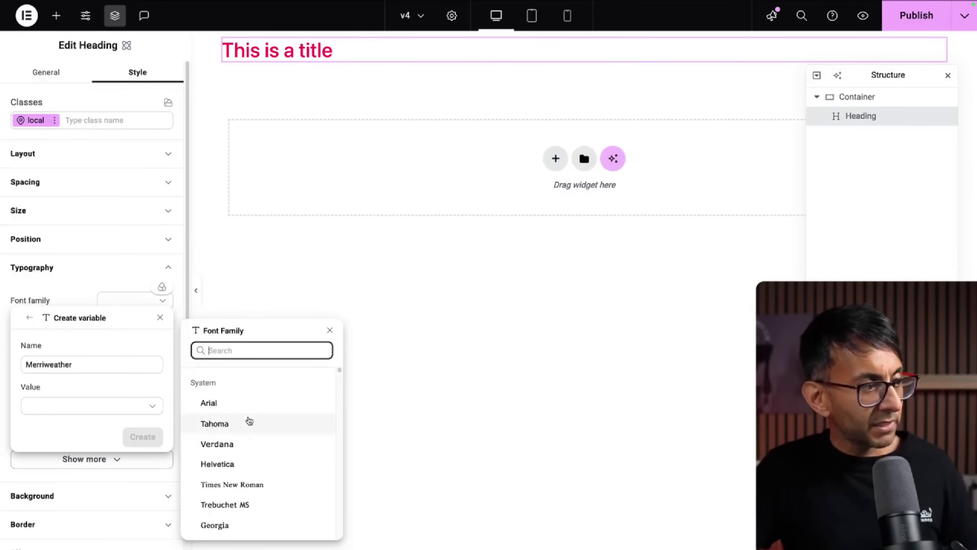
{"action": "scroll", "coordinate": [248, 415], "scroll_direction": "down", "scroll_amount": 3}
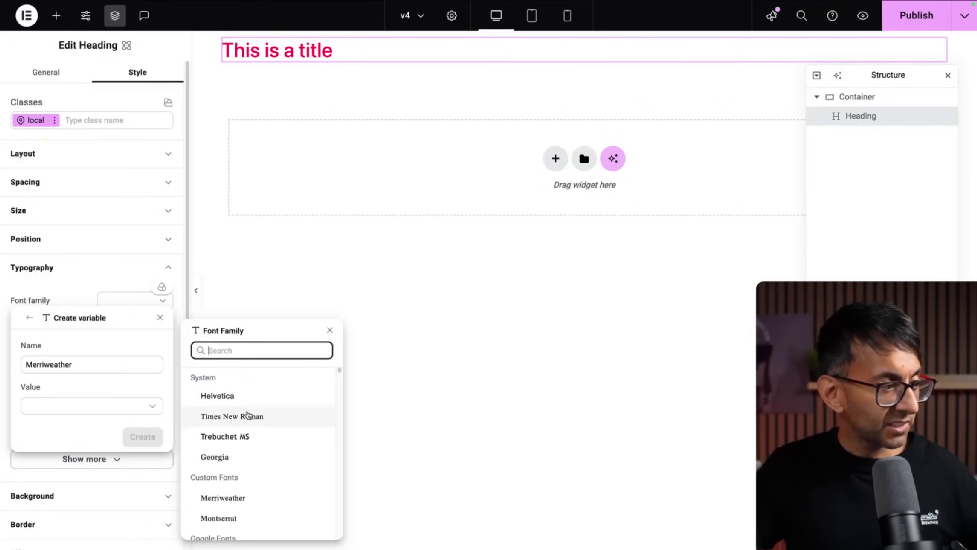
{"action": "scroll", "coordinate": [246, 462], "scroll_direction": "down", "scroll_amount": 1}
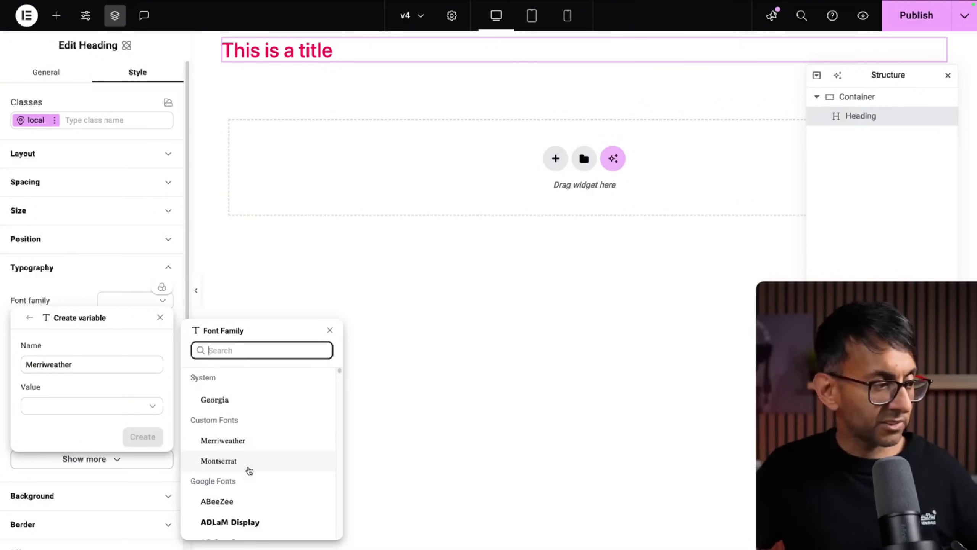
{"action": "left_click", "coordinate": [245, 437]}
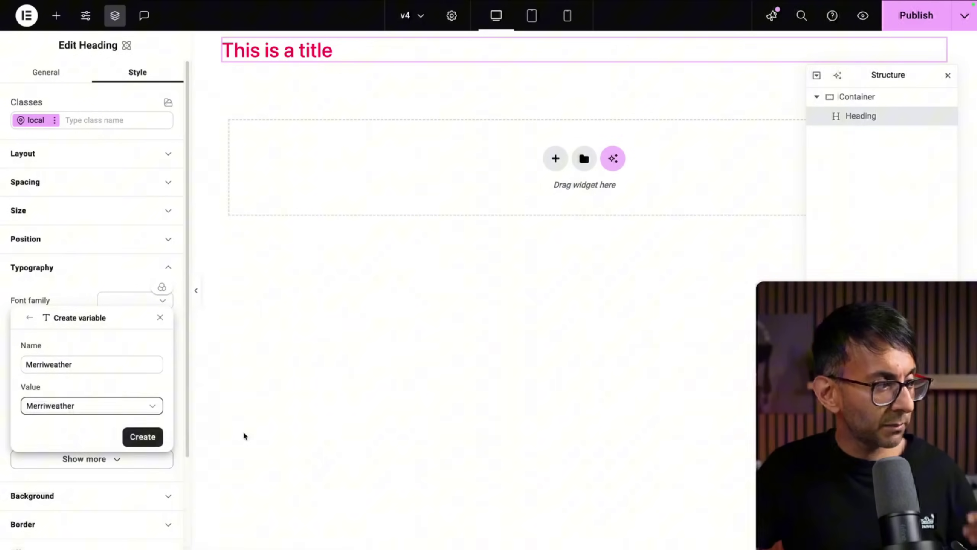
{"action": "left_click", "coordinate": [153, 439]}
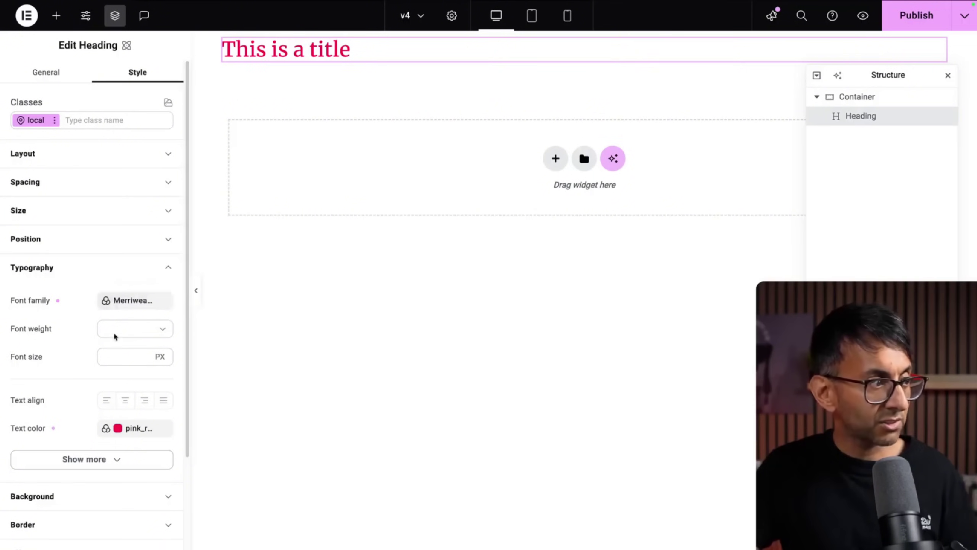
- Check the saved font variables and the font and color variables assigned in the heading's typography
{"action": "left_click", "coordinate": [115, 303]}
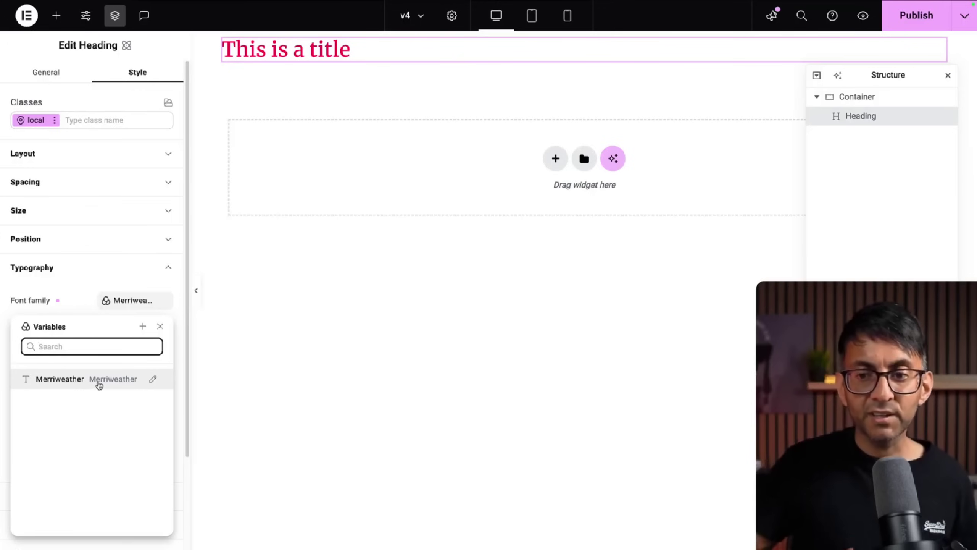
{"action": "left_click", "coordinate": [419, 326]}
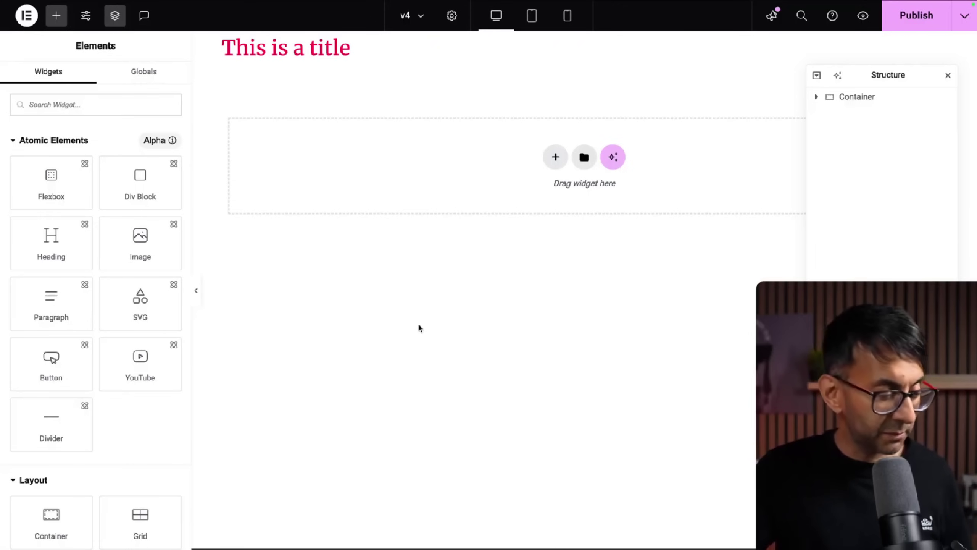
{"action": "left_click", "coordinate": [331, 54]}
{"action": "scroll", "coordinate": [103, 270], "scroll_direction": "down", "scroll_amount": 3}
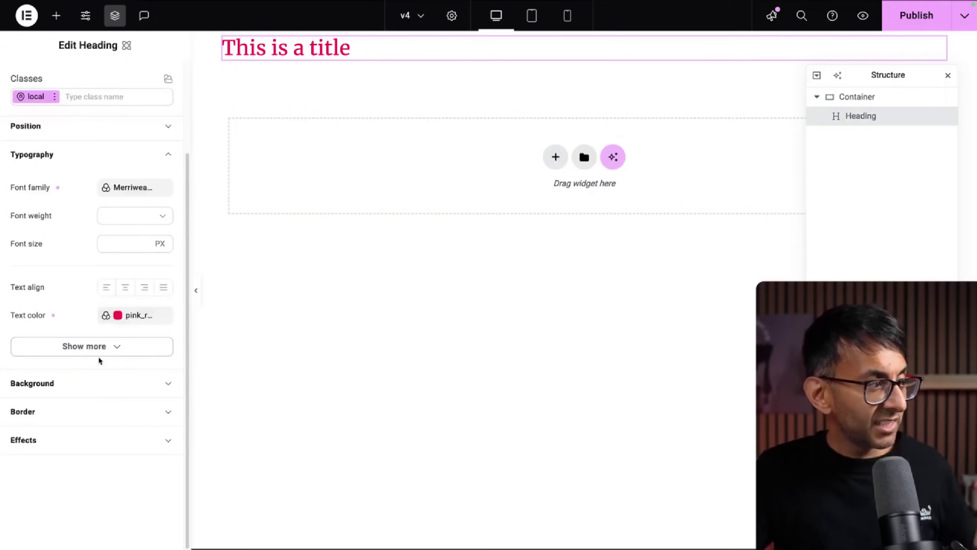
- Switch to the Elementor v3.31 beta announcement and review how to use Variables and the section on CSS Filters
{"action": "scroll", "coordinate": [139, 286], "scroll_direction": "up", "scroll_amount": 3}
{"action": "scroll", "coordinate": [104, 436], "scroll_direction": "down", "scroll_amount": 3}
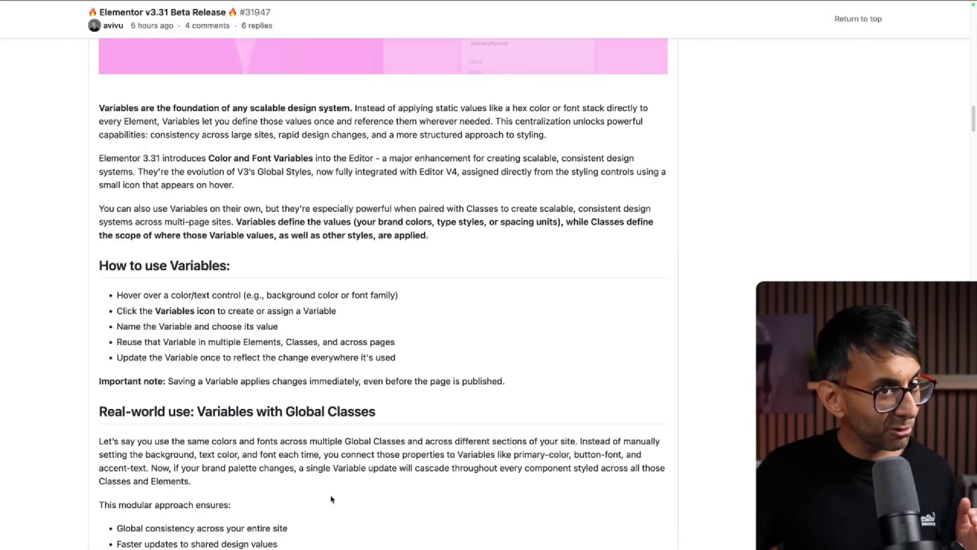
{"action": "scroll", "coordinate": [236, 497], "scroll_direction": "down", "scroll_amount": 1}
{"action": "scroll", "coordinate": [235, 497], "scroll_direction": "down", "scroll_amount": 10}
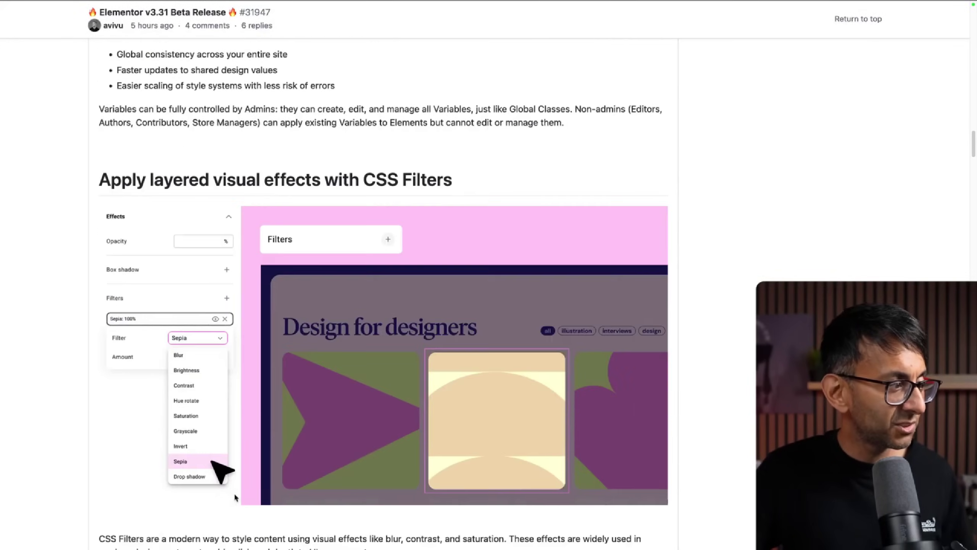
{"action": "scroll", "coordinate": [235, 496], "scroll_direction": "down", "scroll_amount": 2}
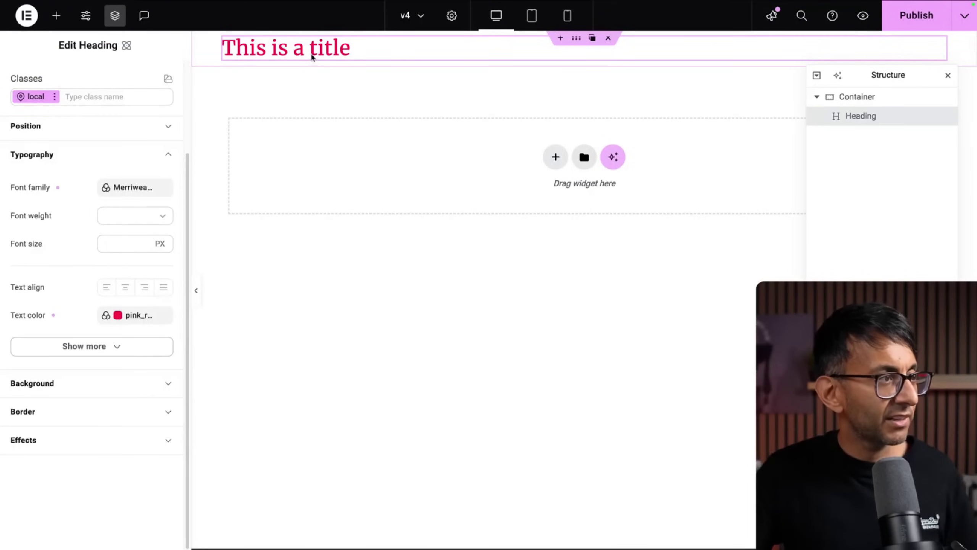
- Back in the Elementor editor, add a Blur filter to the heading's effects, trying a radius of 50 px and then 5 px
{"action": "left_click", "coordinate": [173, 158]}
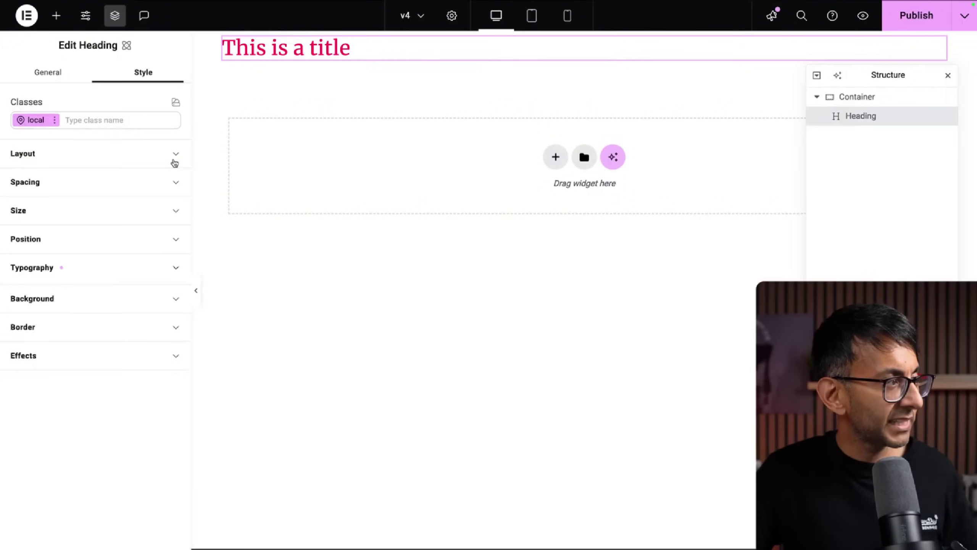
{"action": "left_click", "coordinate": [70, 353]}
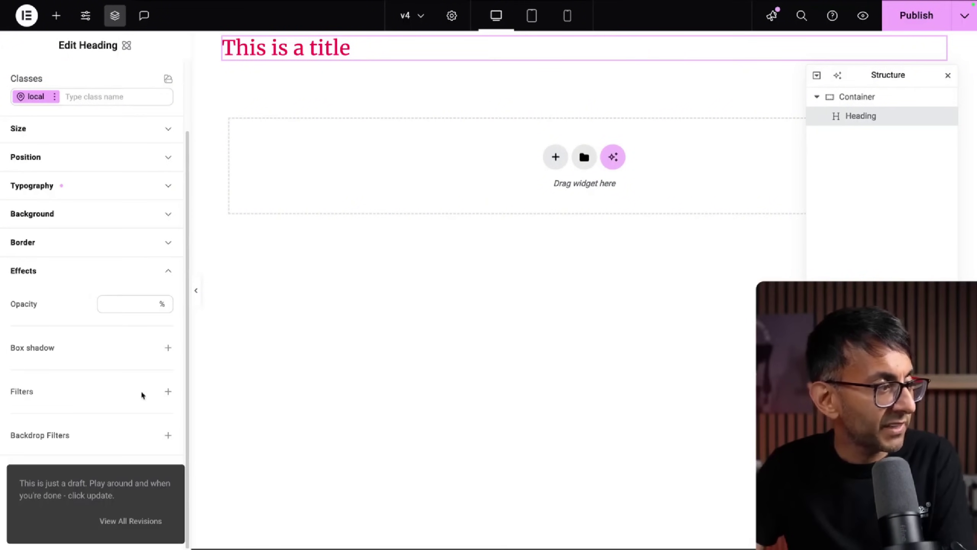
{"action": "left_click", "coordinate": [168, 392]}
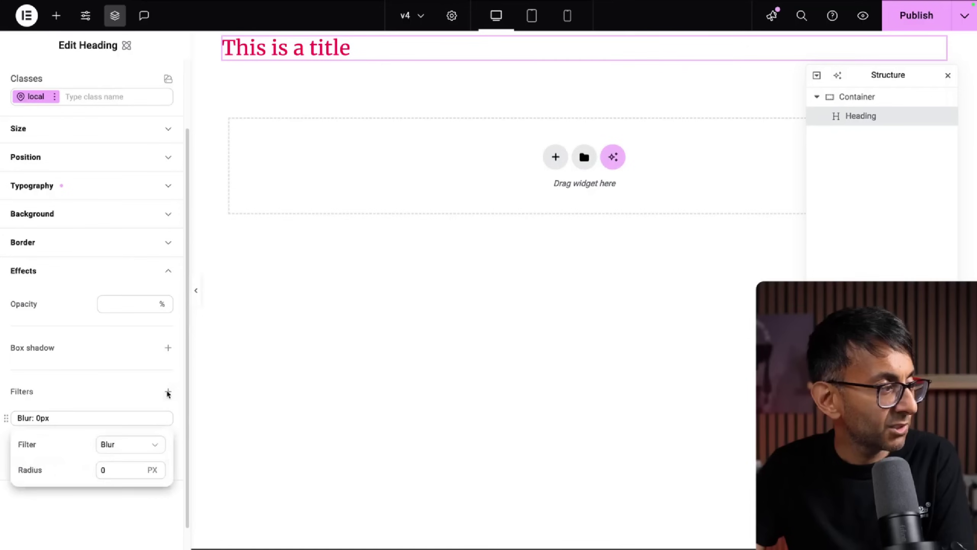
{"action": "left_click", "coordinate": [116, 470]}
{"action": "type", "text": "50"}
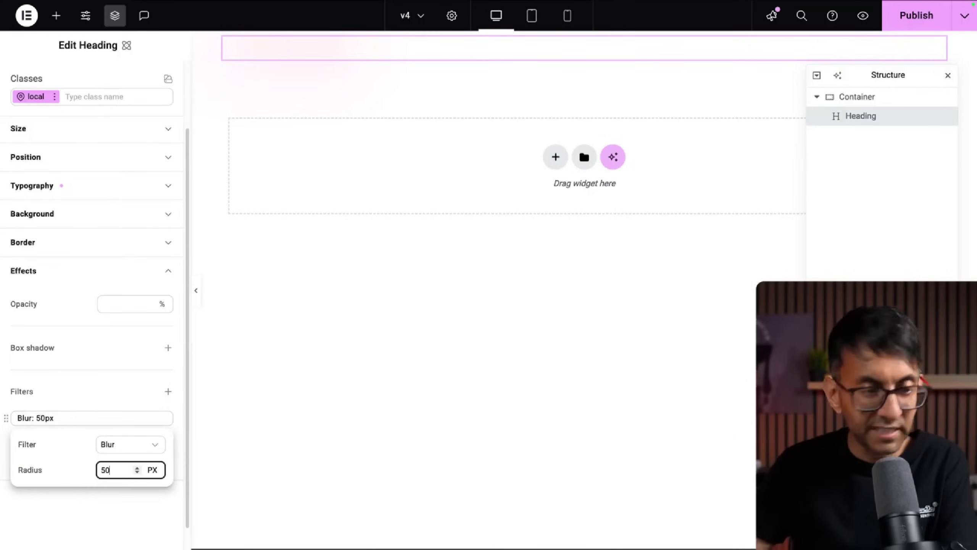
{"action": "key", "text": "BackSpace"}
- Change the heading's filter from Blur to Grayscale and set its amount to 50%
{"action": "left_click", "coordinate": [115, 445]}
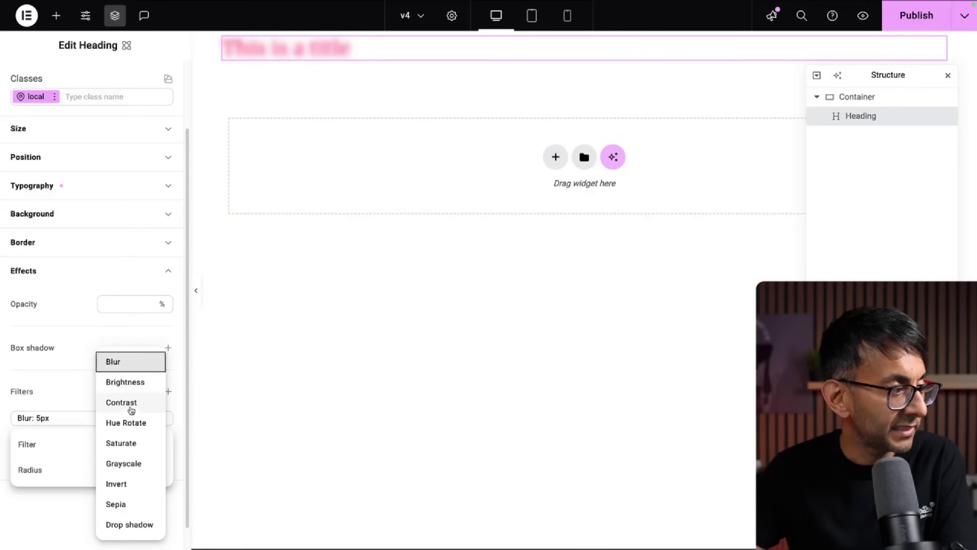
{"action": "left_click", "coordinate": [137, 465]}
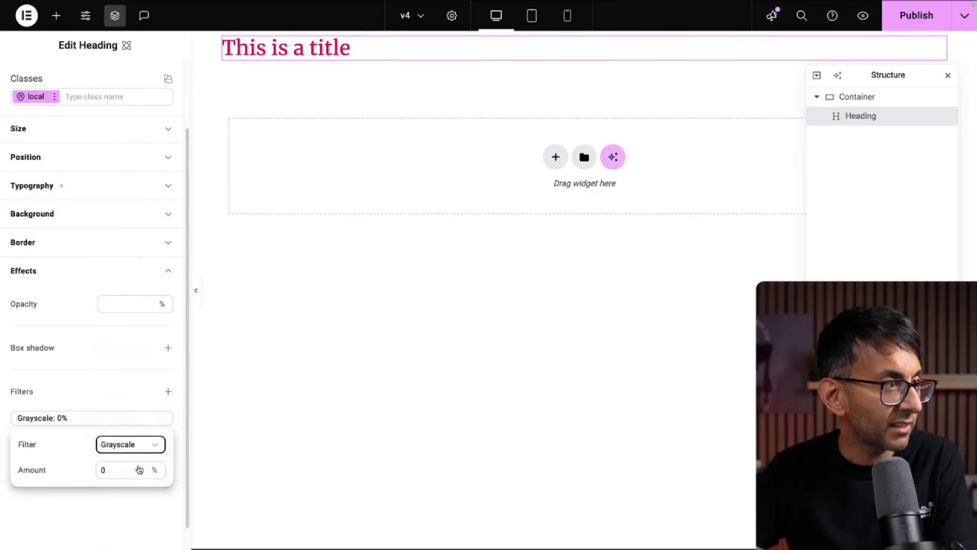
{"action": "left_click", "coordinate": [119, 470]}
{"action": "type", "text": "50"}
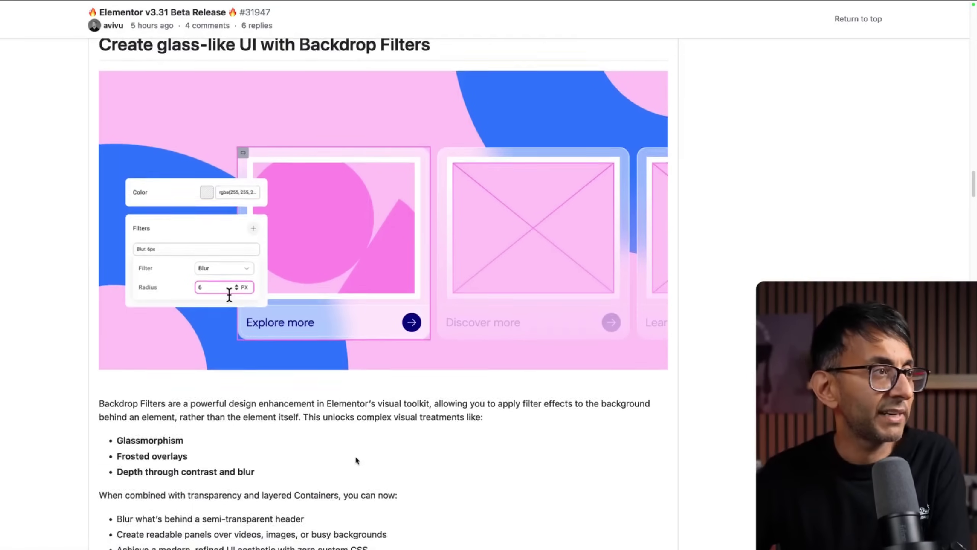
- Read the section on creating glass-like UI with Backdrop Filters in the Elementor v3.31 beta announcement
{"action": "scroll", "coordinate": [355, 456], "scroll_direction": "up", "scroll_amount": 2}
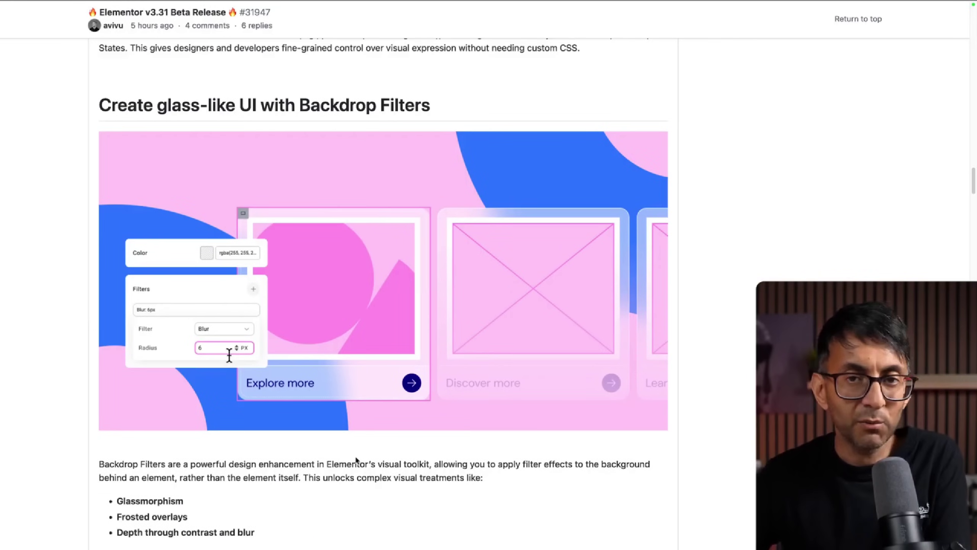
{"action": "scroll", "coordinate": [356, 460], "scroll_direction": "down", "scroll_amount": 8}
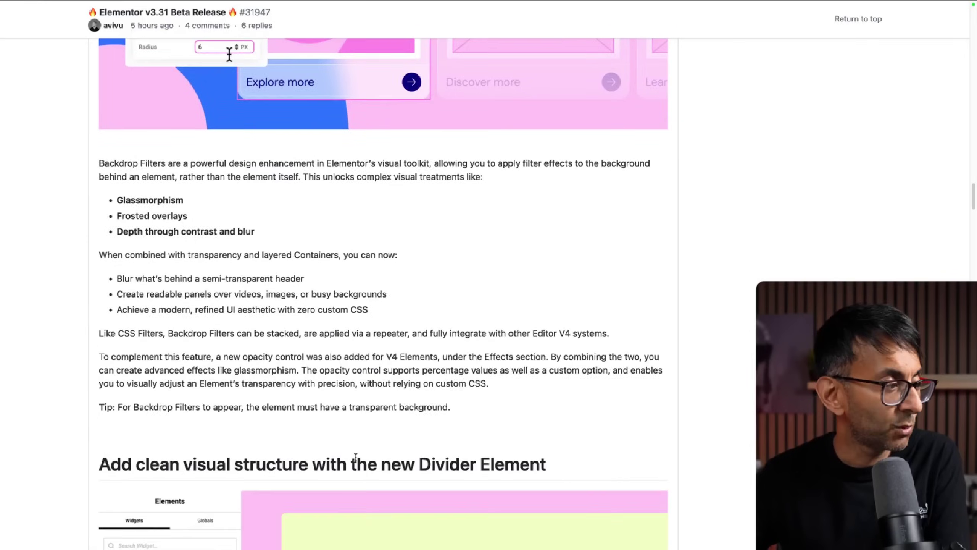
{"action": "scroll", "coordinate": [356, 456], "scroll_direction": "down", "scroll_amount": 1}
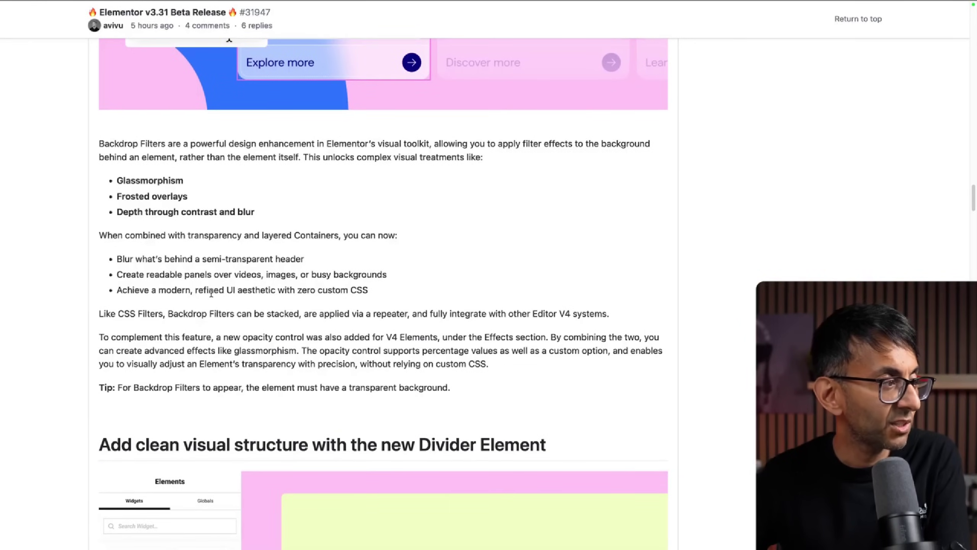
{"action": "scroll", "coordinate": [191, 384], "scroll_direction": "down", "scroll_amount": 2}
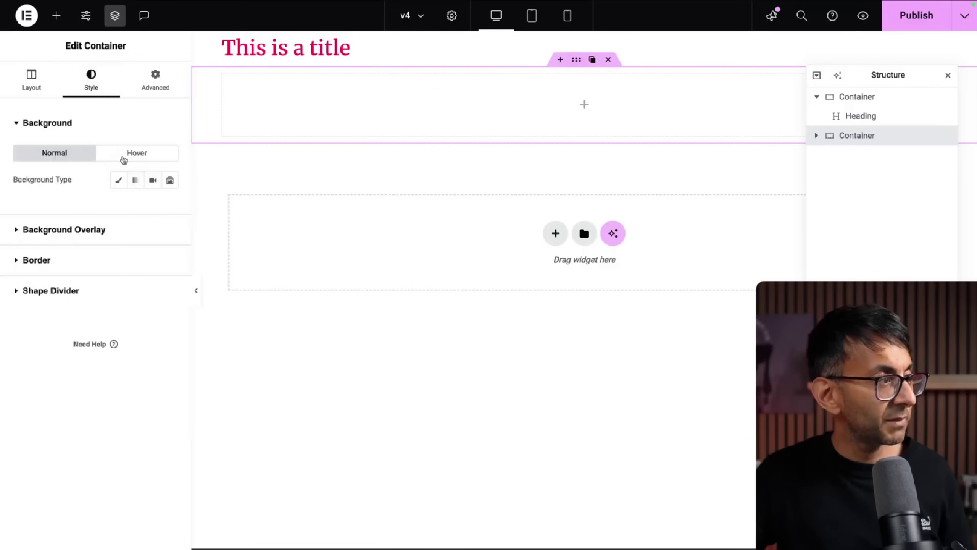
- Back in the Elementor editor, give the flexbox below the title a forest background image positioned Center center
{"action": "left_click", "coordinate": [118, 180]}
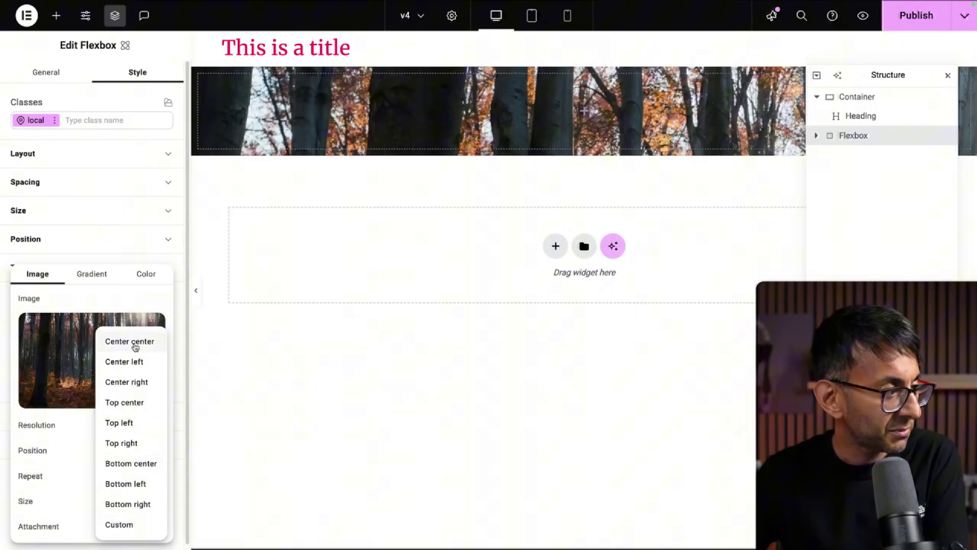
{"action": "left_click", "coordinate": [140, 341]}
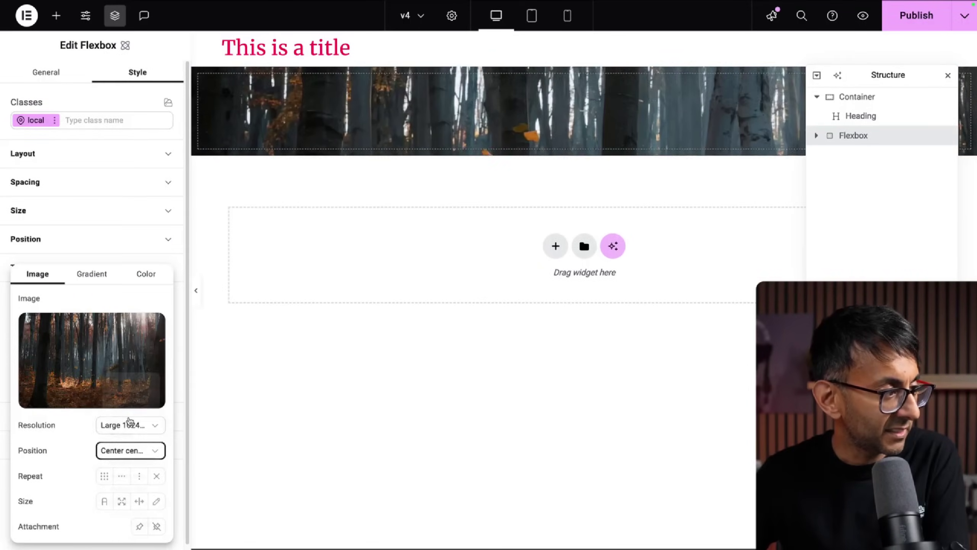
{"action": "left_click", "coordinate": [130, 423]}
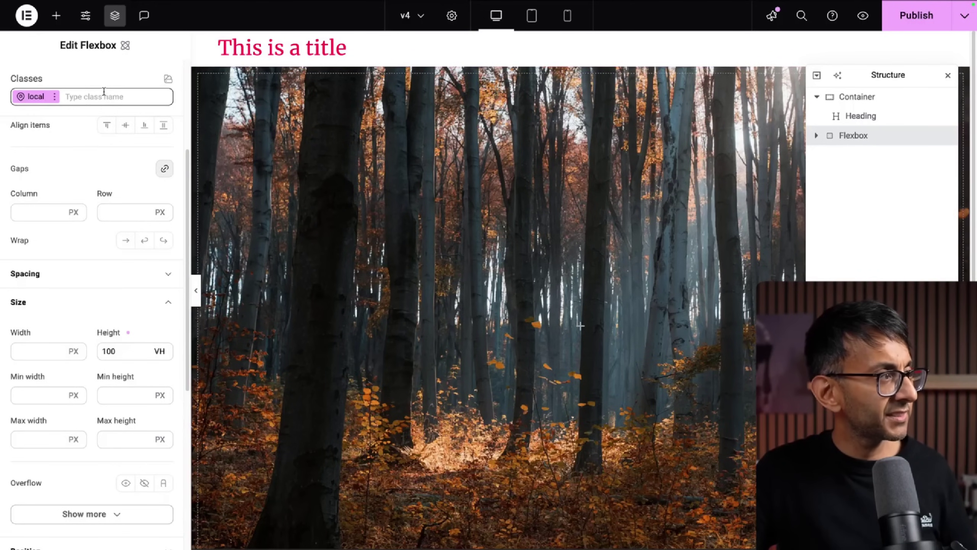
- Add a Div Block inside the flexbox and set its width and height to 500 px
{"action": "left_click", "coordinate": [56, 17]}
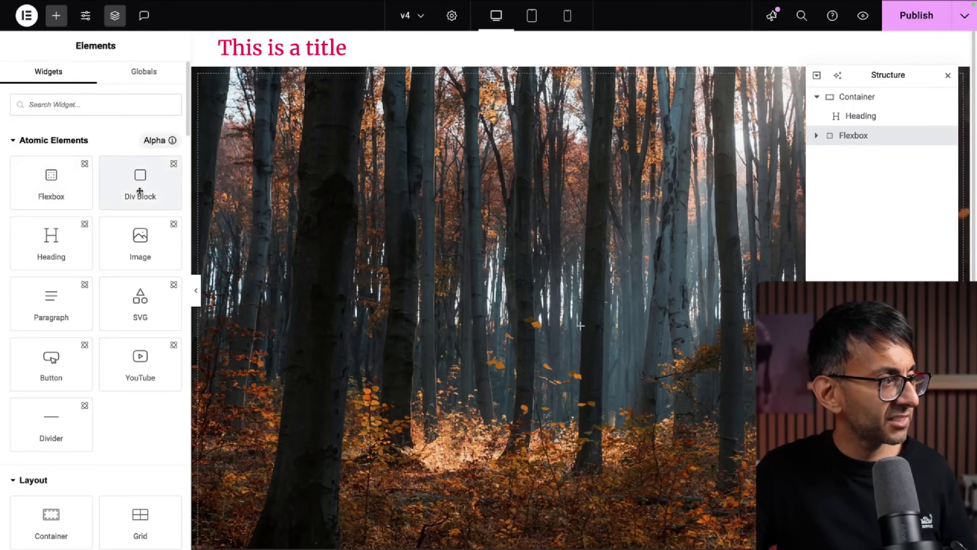
{"action": "left_click_drag", "start_coordinate": [142, 185], "coordinate": [497, 322]}
{"action": "left_click", "coordinate": [18, 210]}
{"action": "left_click", "coordinate": [31, 260]}
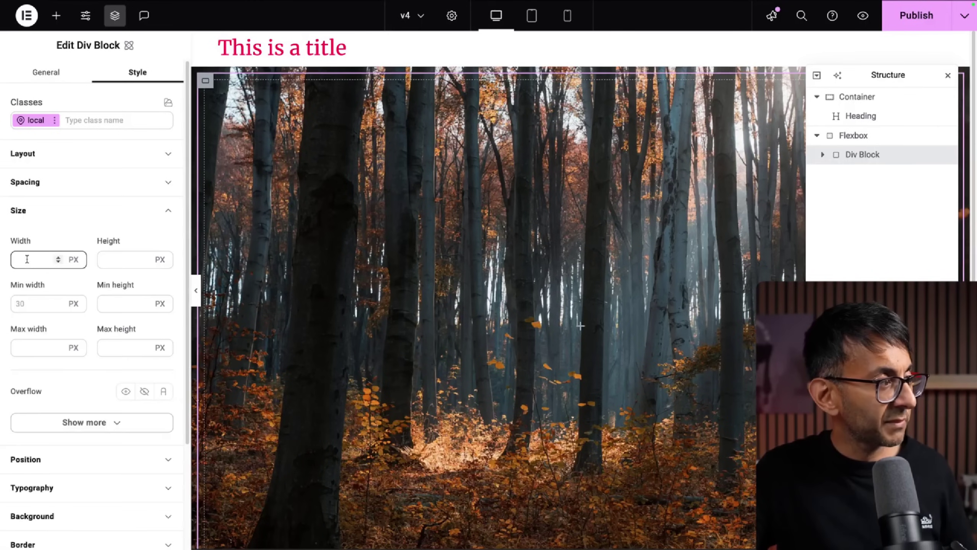
{"action": "type", "text": "500"}
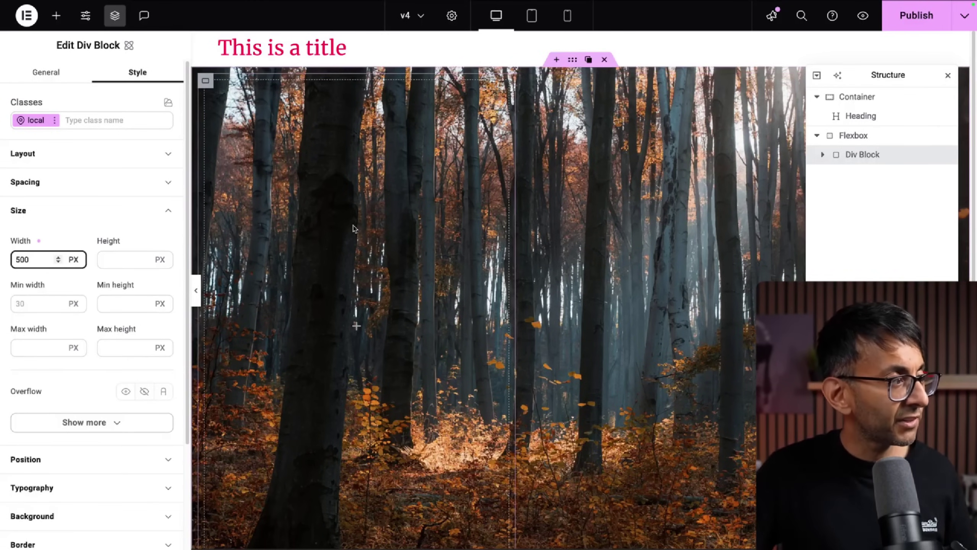
{"action": "left_click", "coordinate": [124, 266]}
{"action": "type", "text": "500"}
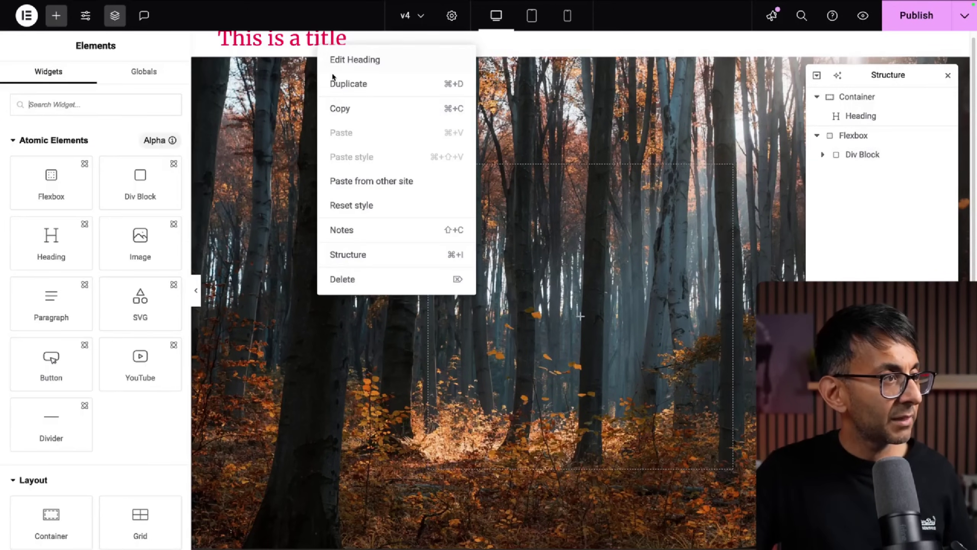
- Copy the heading "This is a title" into the Div Block
{"action": "left_click", "coordinate": [340, 108]}
{"action": "right_click", "coordinate": [542, 308]}
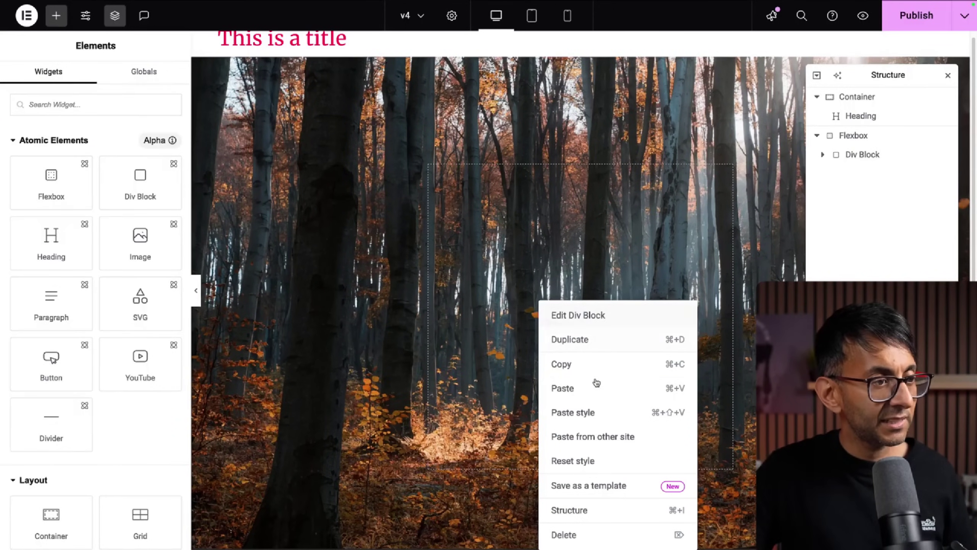
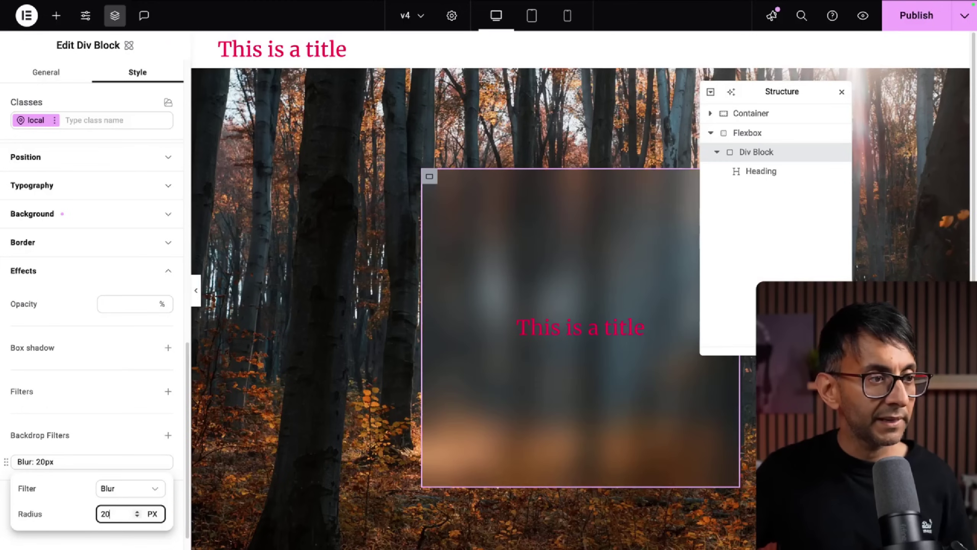
- Set the radius of the Div Block's Blur backdrop filter to 10 px
{"action": "key", "text": "BackSpace"}
{"action": "key", "text": "BackSpace"}
{"action": "type", "text": "10"}
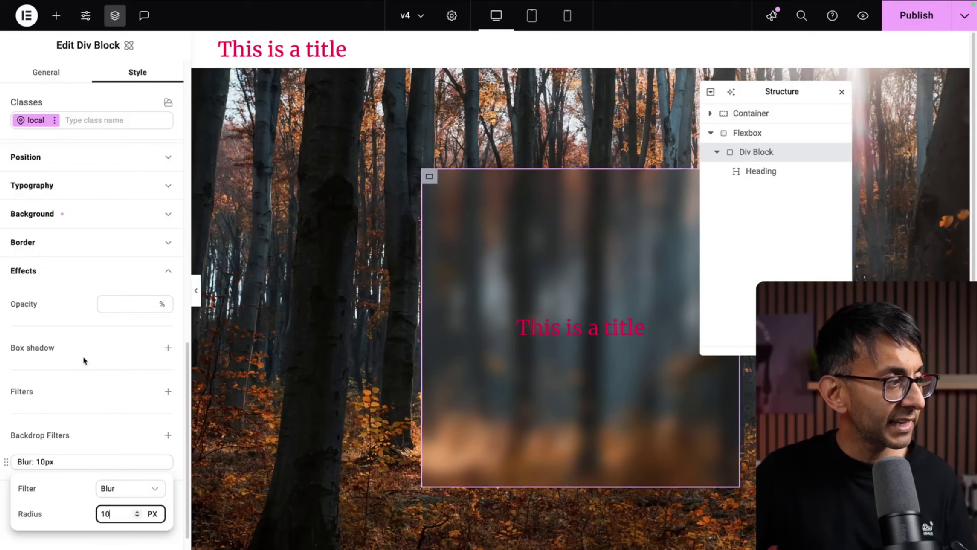
{"action": "key", "text": "Escape"}
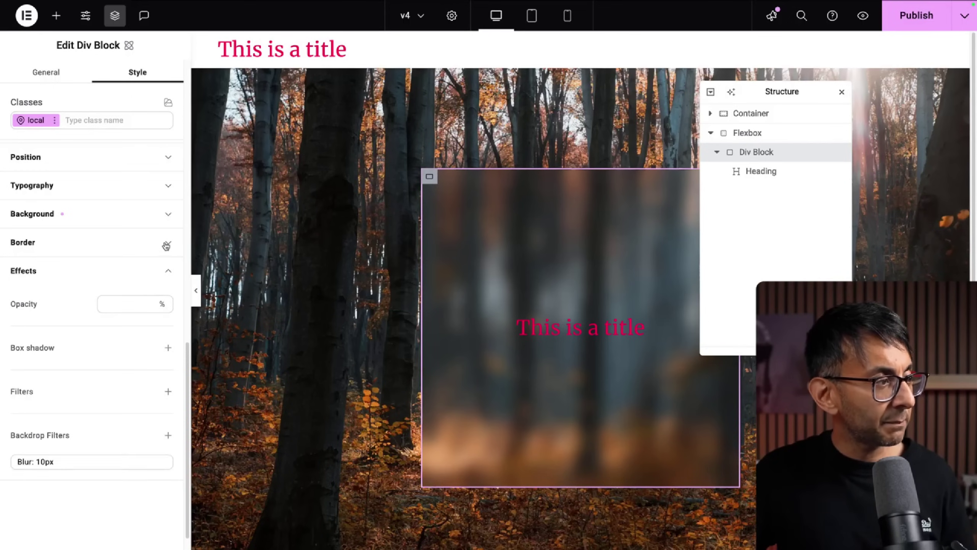
- Give the Div Block a 25 px border radius and an outset box shadow with 10 px blur, and preview the result
{"action": "left_click", "coordinate": [166, 245]}
{"action": "type", "text": "25"}
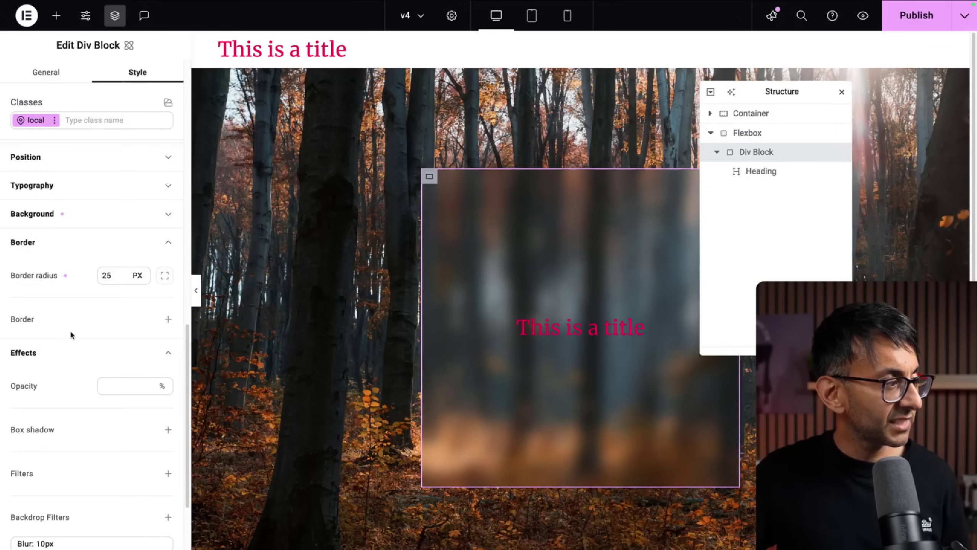
{"action": "left_click", "coordinate": [167, 429]}
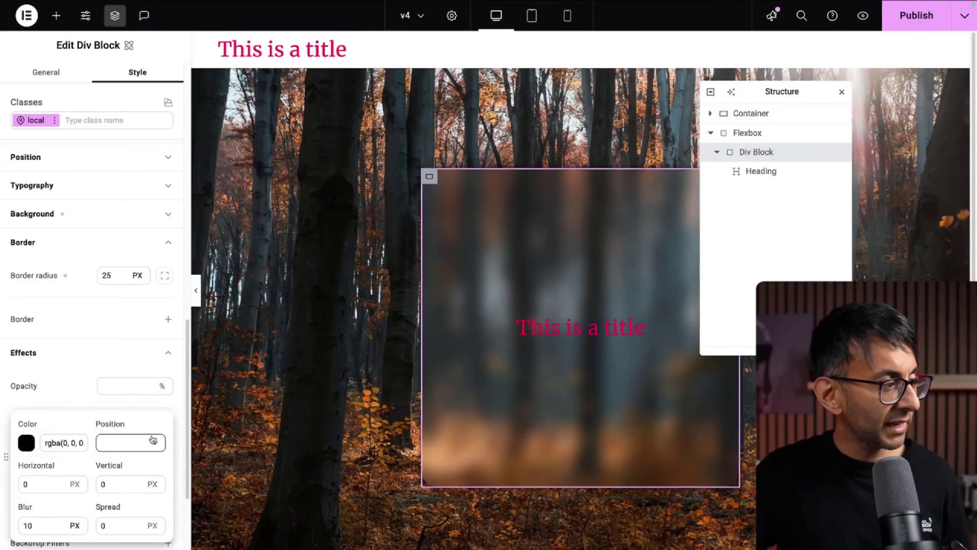
{"action": "left_click", "coordinate": [299, 385]}
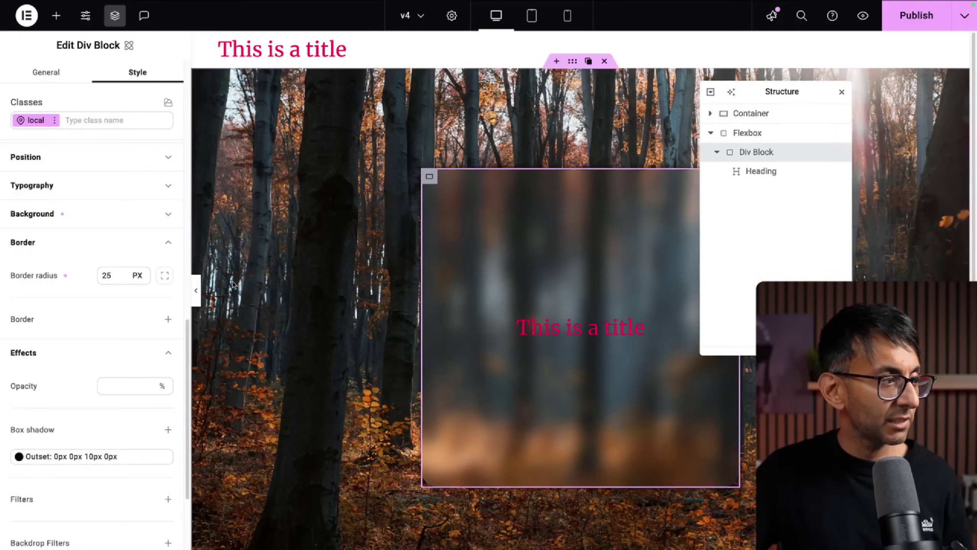
{"action": "left_click", "coordinate": [196, 293]}
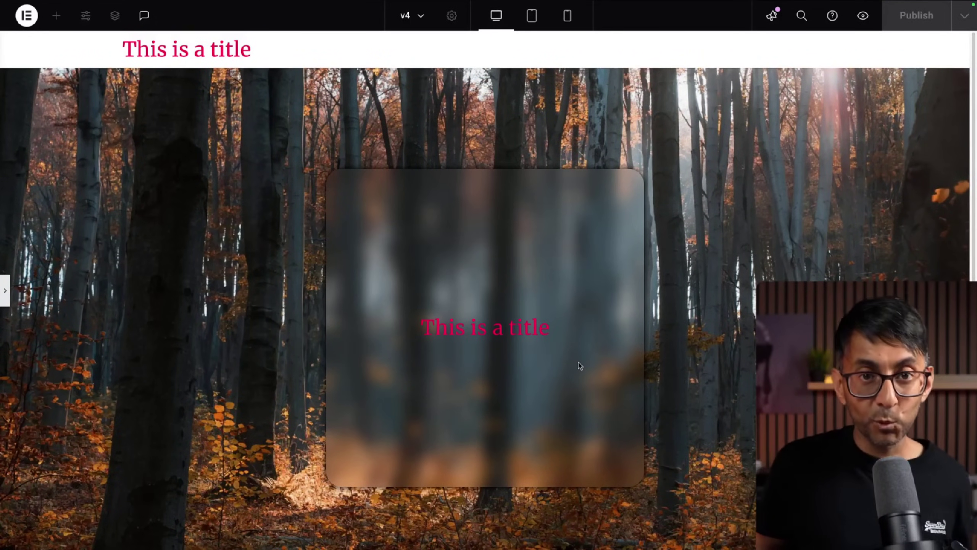
{"action": "left_click", "coordinate": [5, 290]}
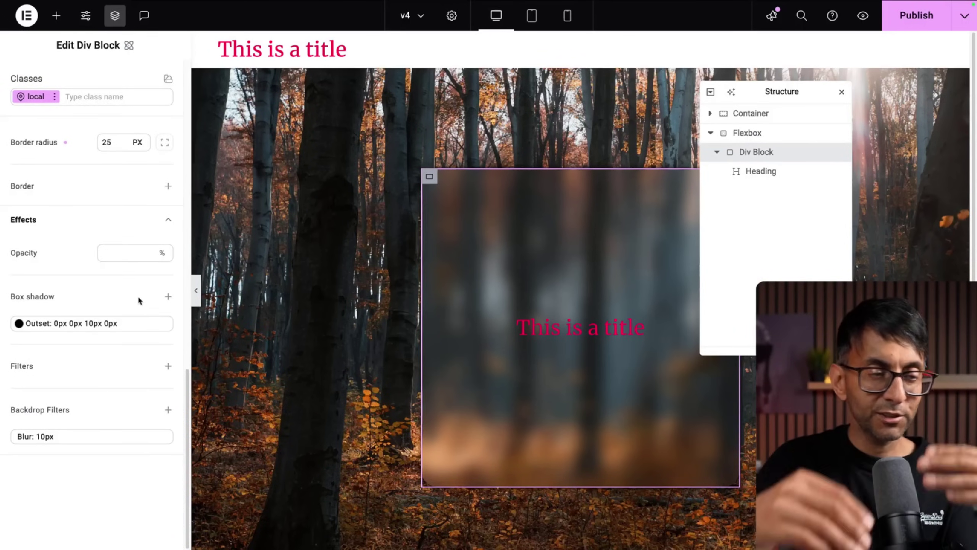
- Add a second backdrop filter, Grayscale at 80%, to the Div Block and preview it
{"action": "left_click", "coordinate": [167, 410]}
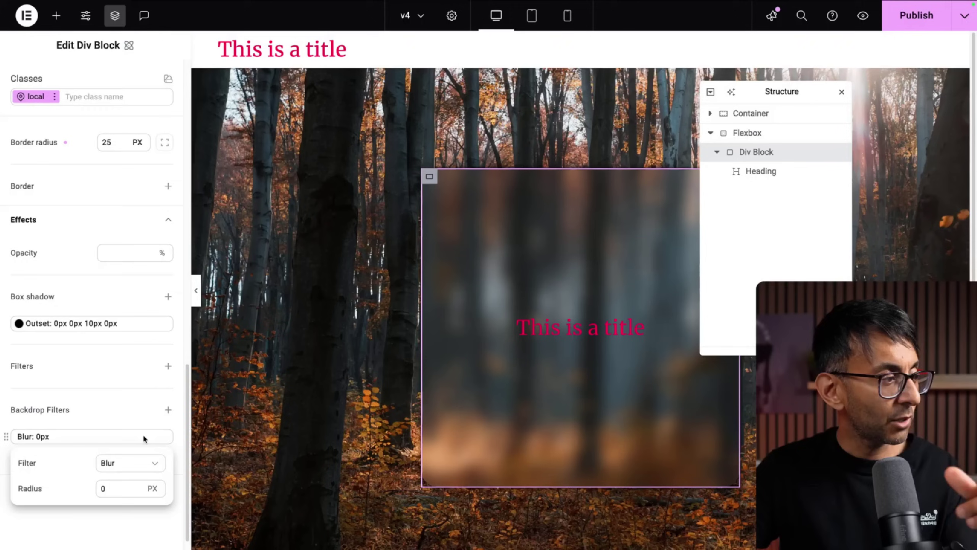
{"action": "left_click", "coordinate": [124, 465]}
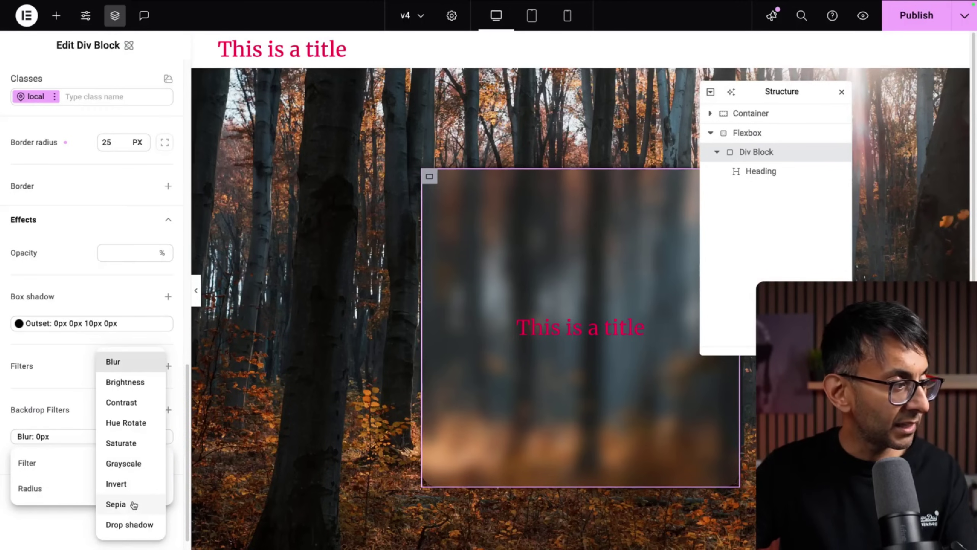
{"action": "left_click", "coordinate": [141, 465]}
{"action": "left_click", "coordinate": [114, 493]}
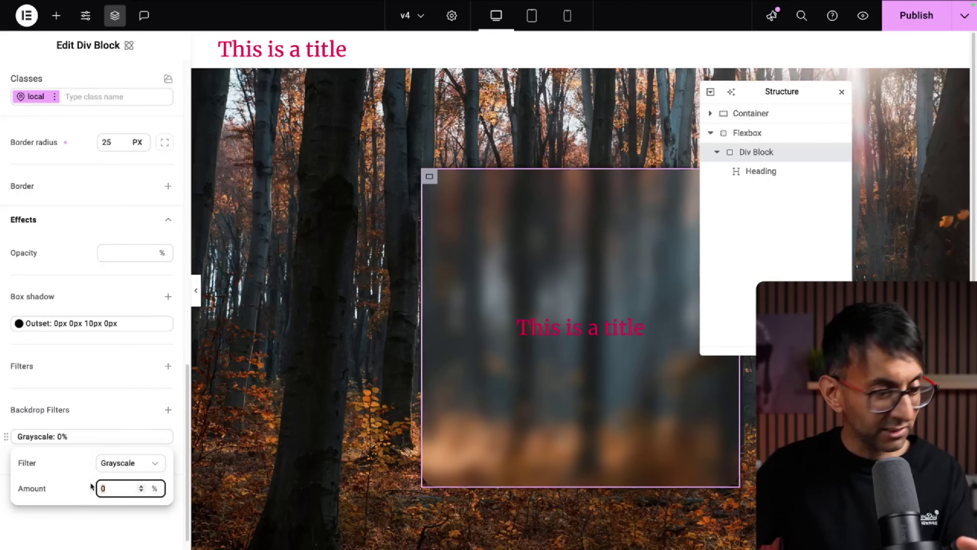
{"action": "type", "text": "80"}
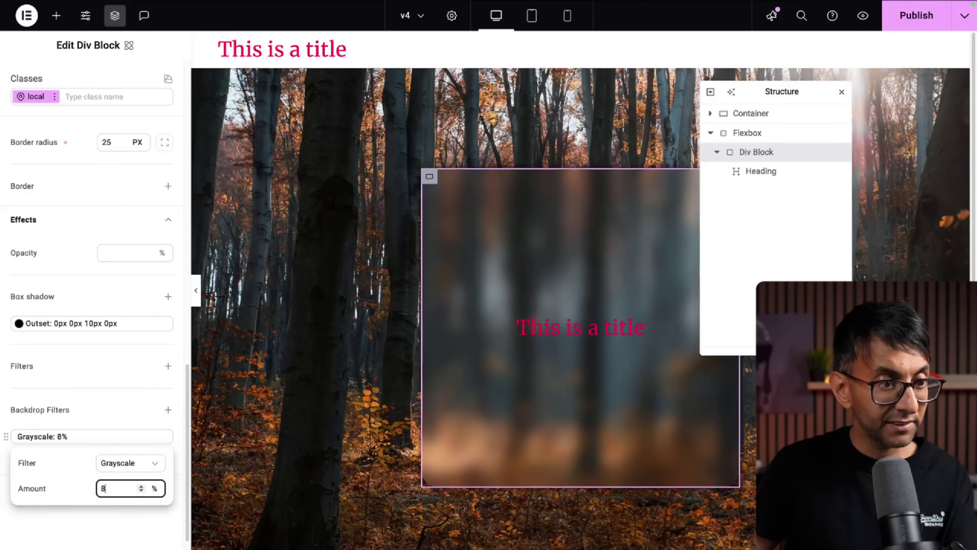
{"action": "left_click", "coordinate": [196, 296]}
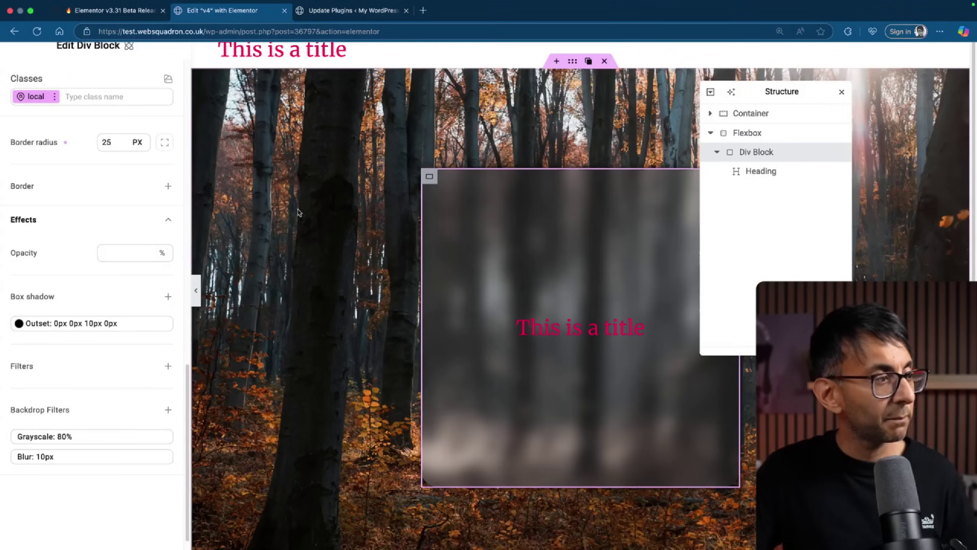
- Add a Divider element below the title and look through its class options and general settings
{"action": "left_click_drag", "start_coordinate": [51, 424], "coordinate": [340, 193]}
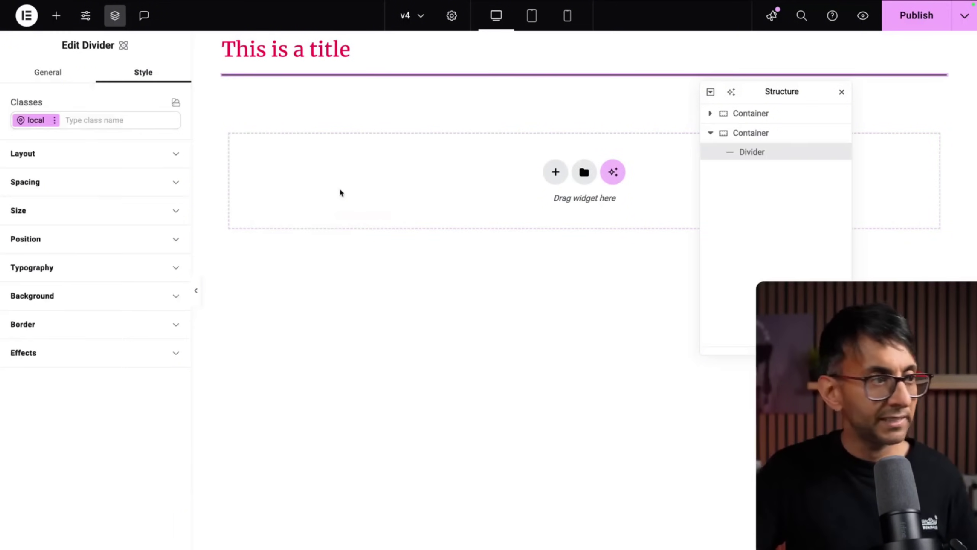
{"action": "left_click", "coordinate": [75, 120]}
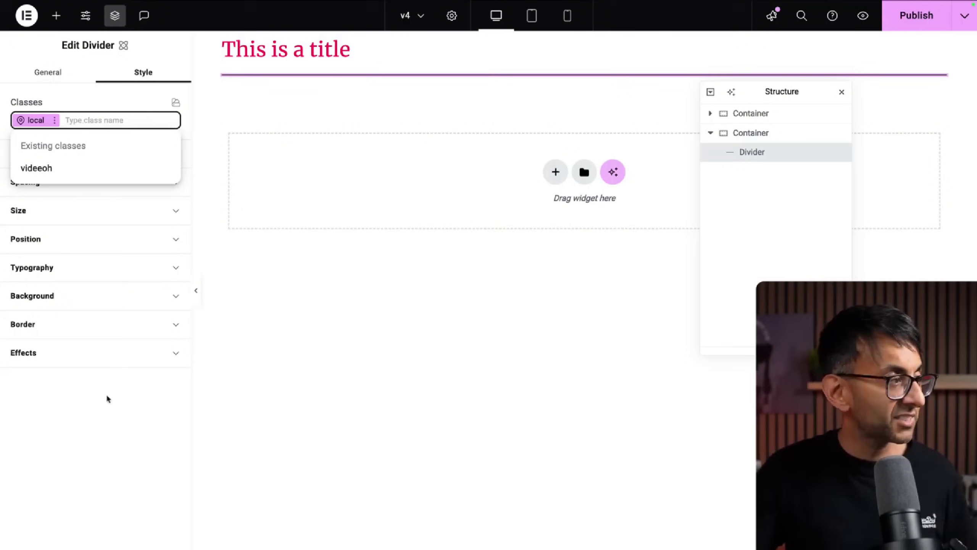
{"action": "left_click", "coordinate": [57, 74]}
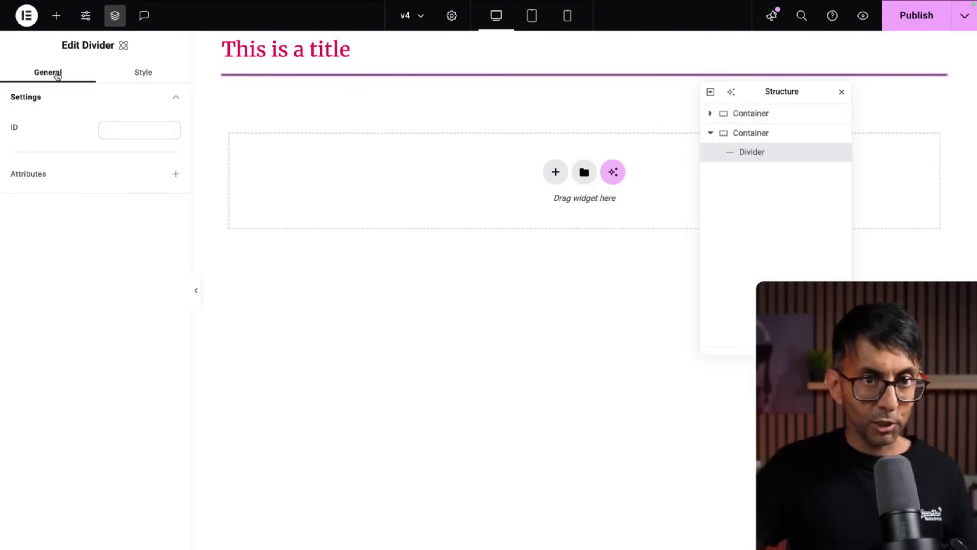
{"action": "left_click", "coordinate": [113, 133]}
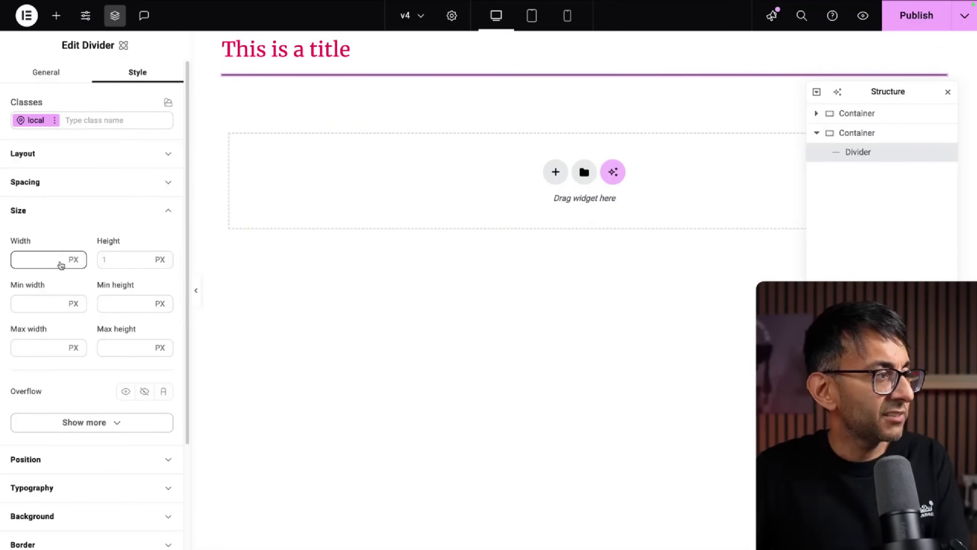
- Set the divider's width to 400 px and its self-alignment to Start, after trying the center and End alignments
{"action": "left_click", "coordinate": [61, 265]}
{"action": "type", "text": "400"}
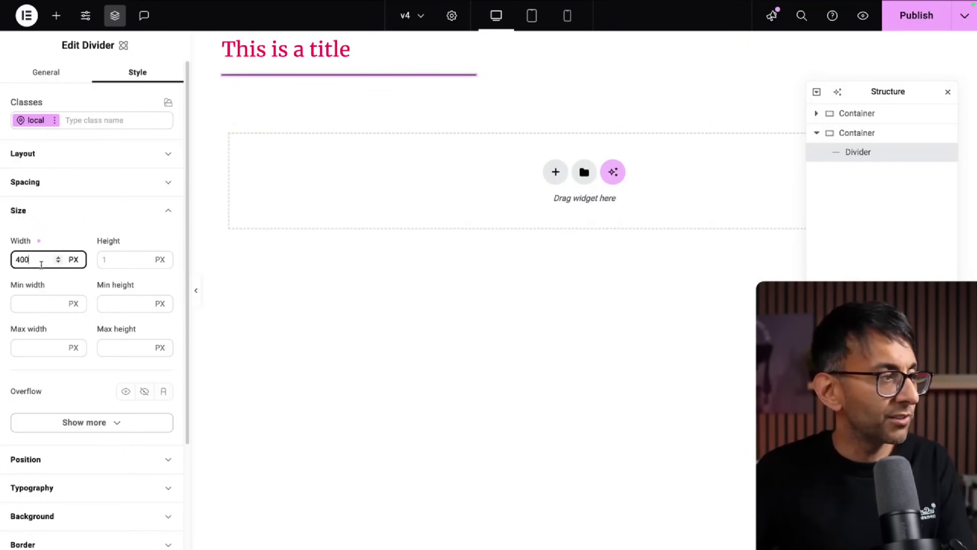
{"action": "left_click", "coordinate": [154, 156]}
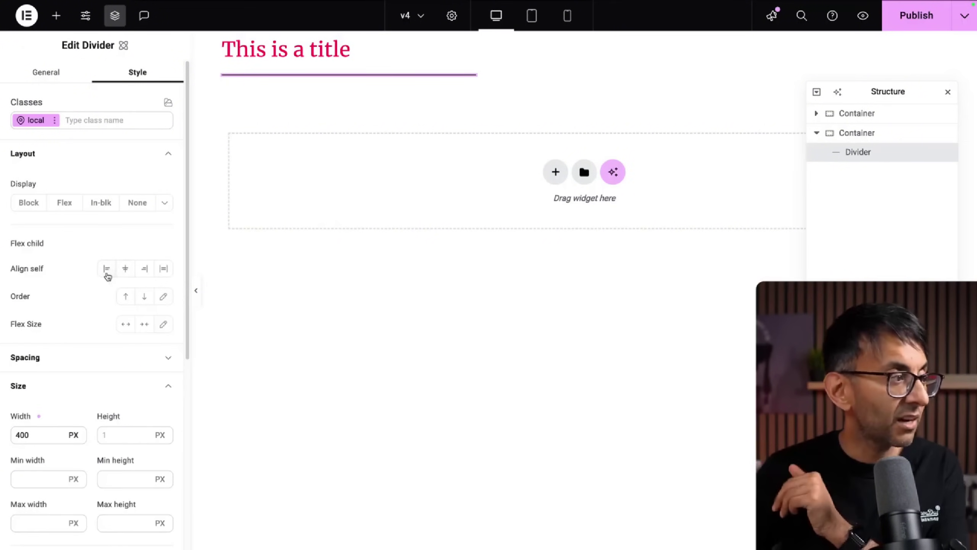
{"action": "left_click", "coordinate": [124, 271]}
{"action": "left_click", "coordinate": [145, 270]}
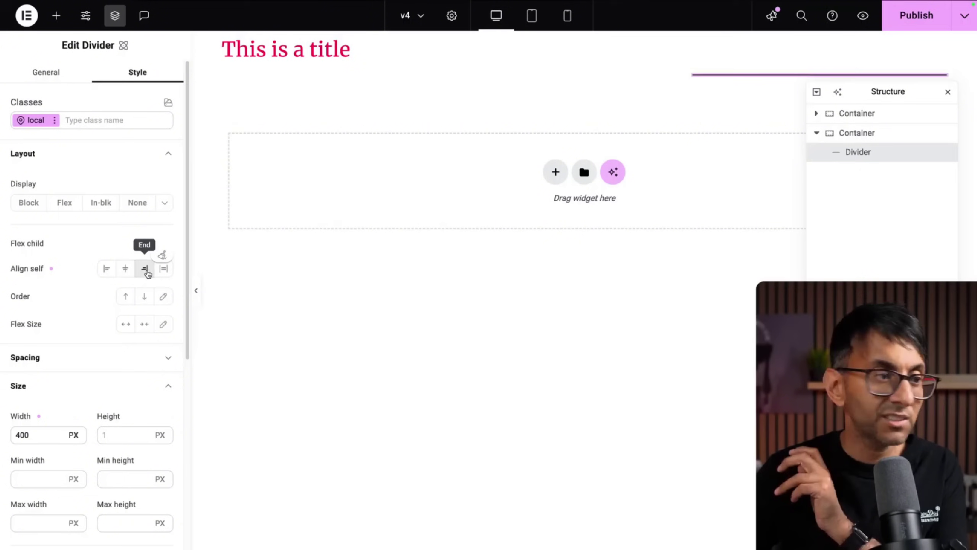
{"action": "left_click", "coordinate": [106, 269]}
- Try a height of 100 px for the divider and set it back to 1 px
{"action": "left_click", "coordinate": [128, 358]}
{"action": "left_click", "coordinate": [129, 358]}
{"action": "left_click", "coordinate": [122, 434]}
{"action": "type", "text": "100"}
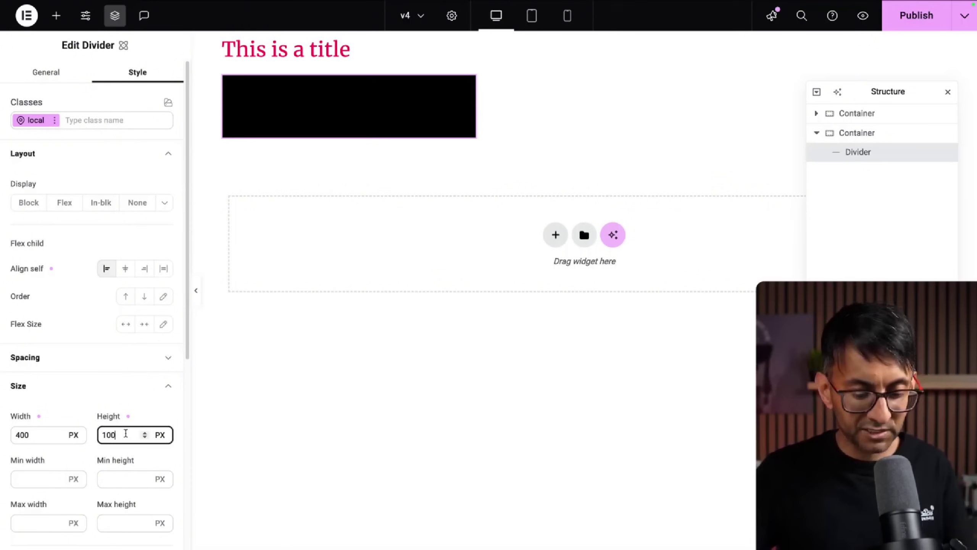
{"action": "key", "text": "BackSpace"}
{"action": "key", "text": "BackSpace"}
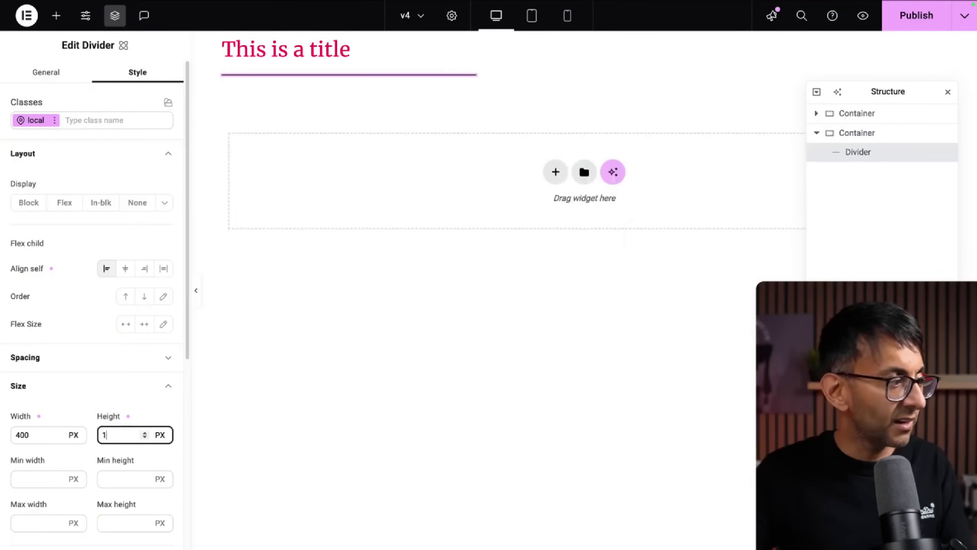
- Set the divider's padding to 50 px on all sides
{"action": "left_click", "coordinate": [98, 368]}
{"action": "scroll", "coordinate": [57, 447], "scroll_direction": "down", "scroll_amount": 4}
{"action": "left_click", "coordinate": [35, 437]}
{"action": "type", "text": "50"}
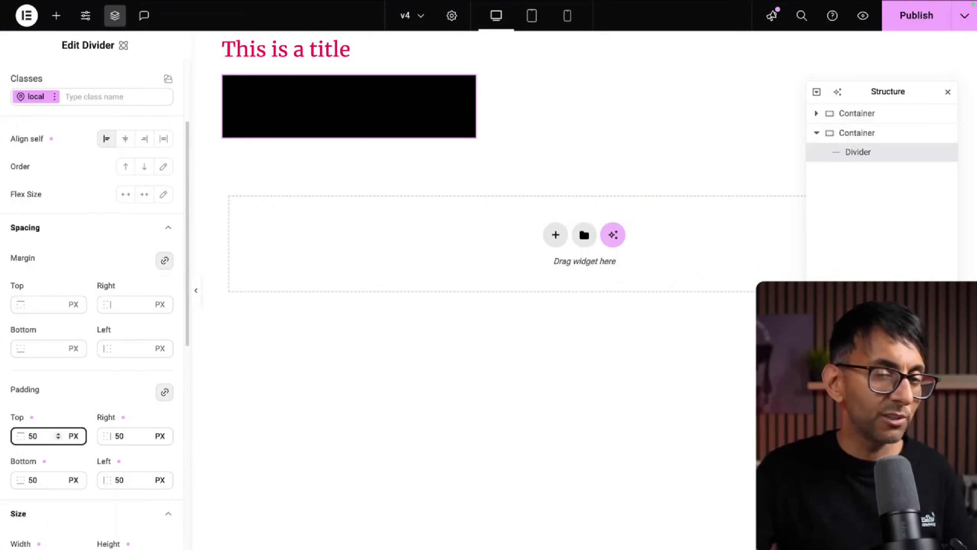
- Clear the divider's padding, and try a 50 px margin on all sides before removing it again
{"action": "key", "text": "BackSpace"}
{"action": "key", "text": "BackSpace"}
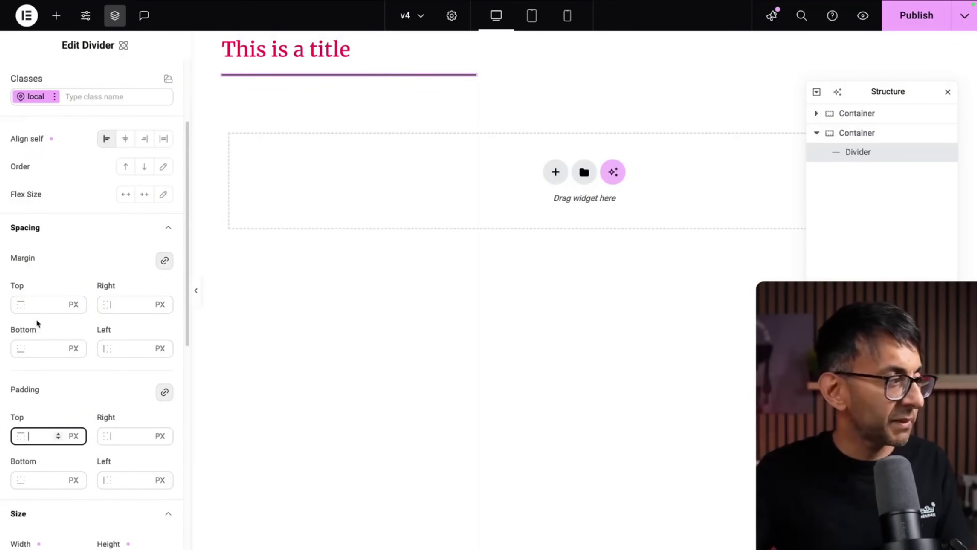
{"action": "left_click", "coordinate": [37, 305]}
{"action": "type", "text": "50"}
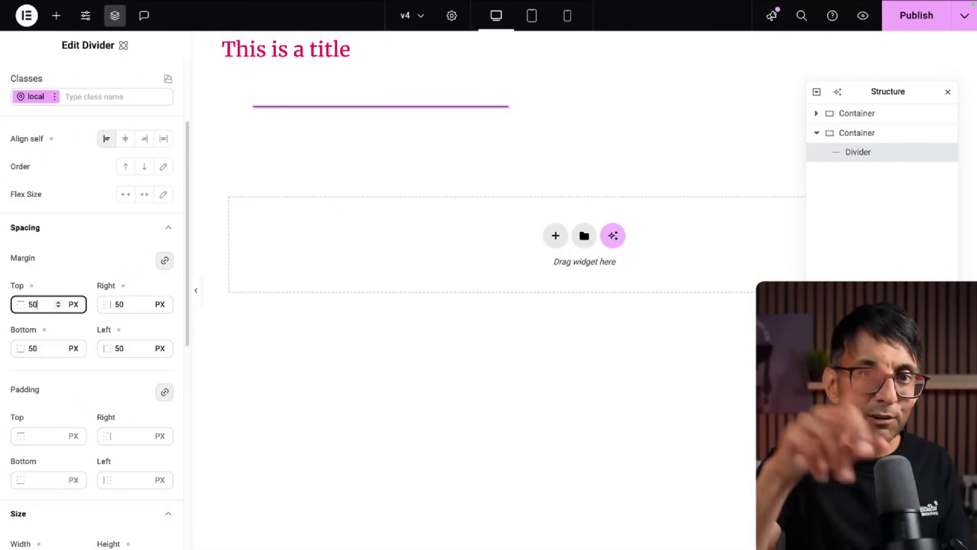
{"action": "key", "text": "BackSpace"}
{"action": "key", "text": "BackSpace"}
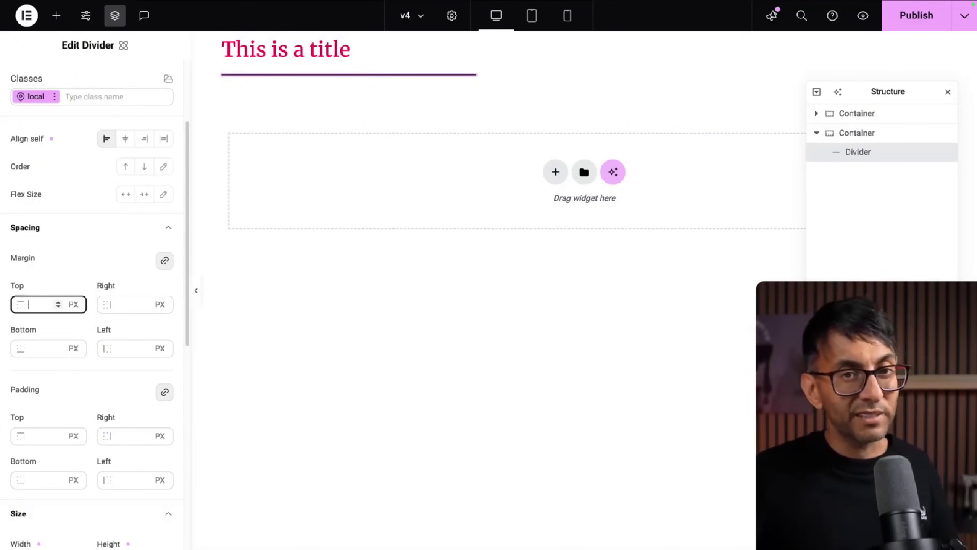
- Apply the pink_red variable as the divider's background color and preview the page without the editing panels
{"action": "scroll", "coordinate": [102, 315], "scroll_direction": "down", "scroll_amount": 8}
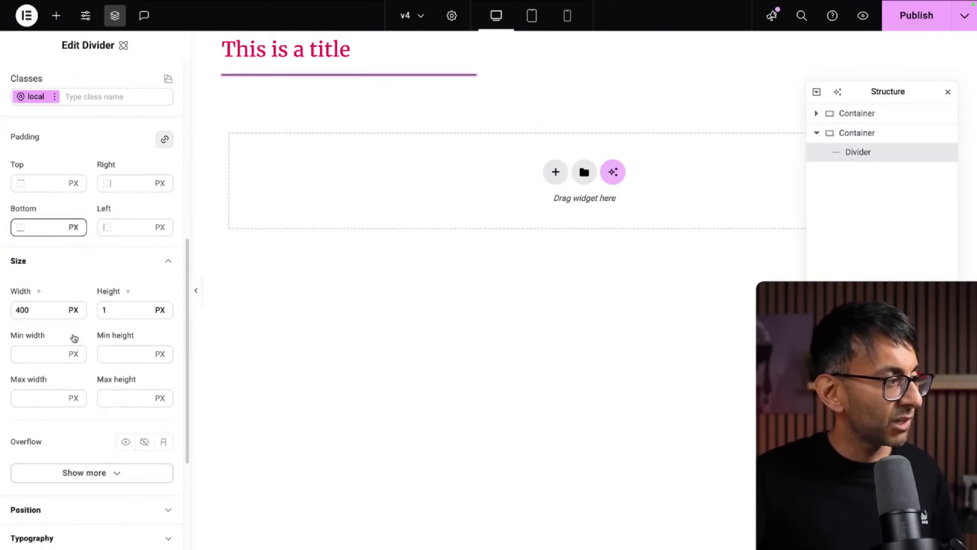
{"action": "scroll", "coordinate": [105, 347], "scroll_direction": "down", "scroll_amount": 3}
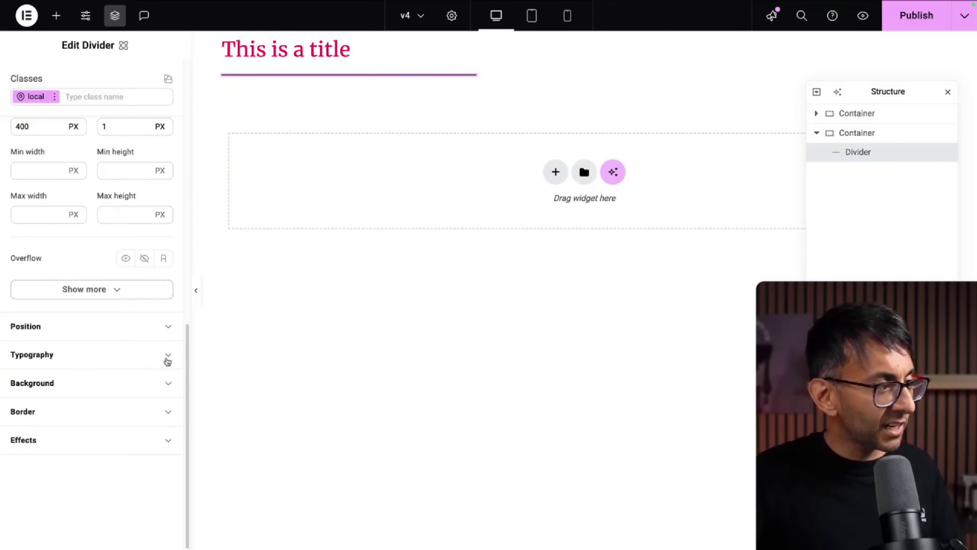
{"action": "left_click", "coordinate": [166, 384]}
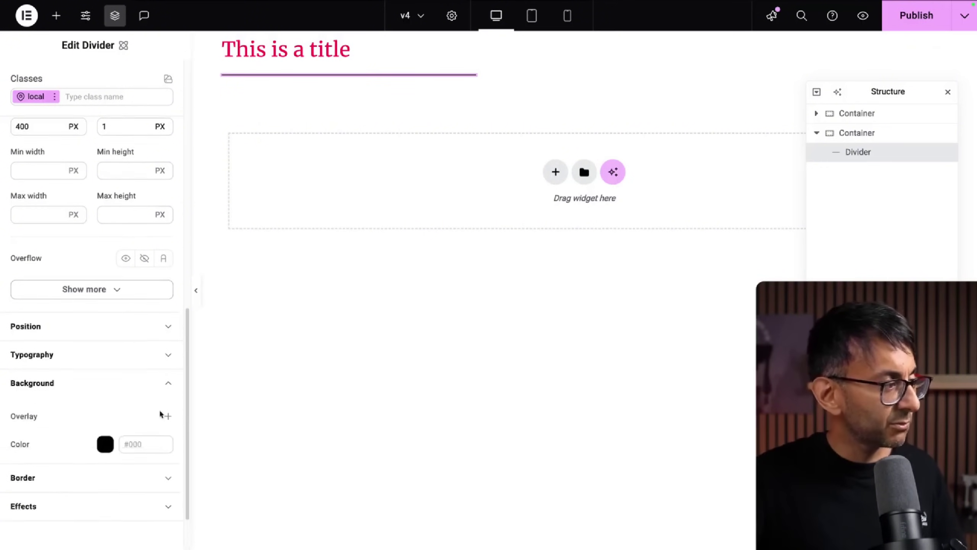
{"action": "scroll", "coordinate": [115, 397], "scroll_direction": "down", "scroll_amount": 2}
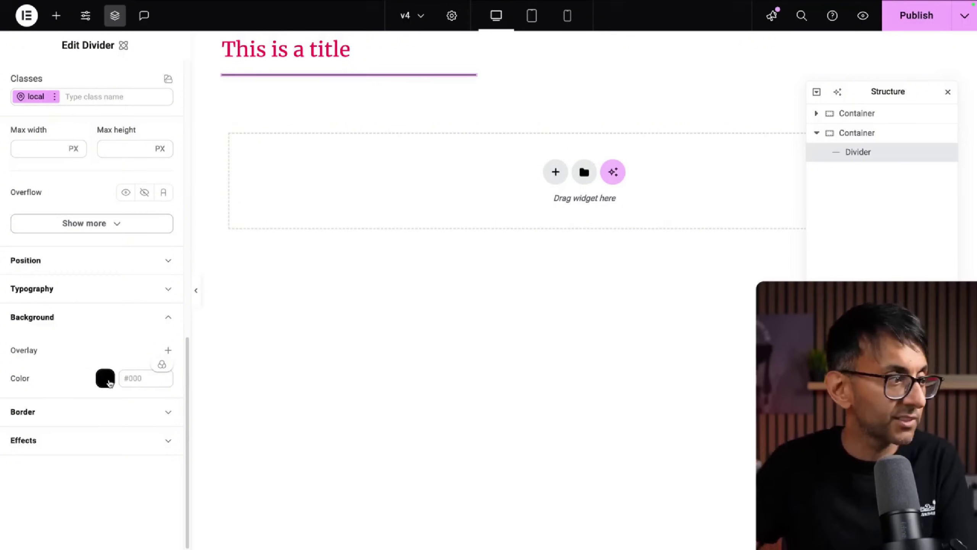
{"action": "left_click", "coordinate": [164, 368]}
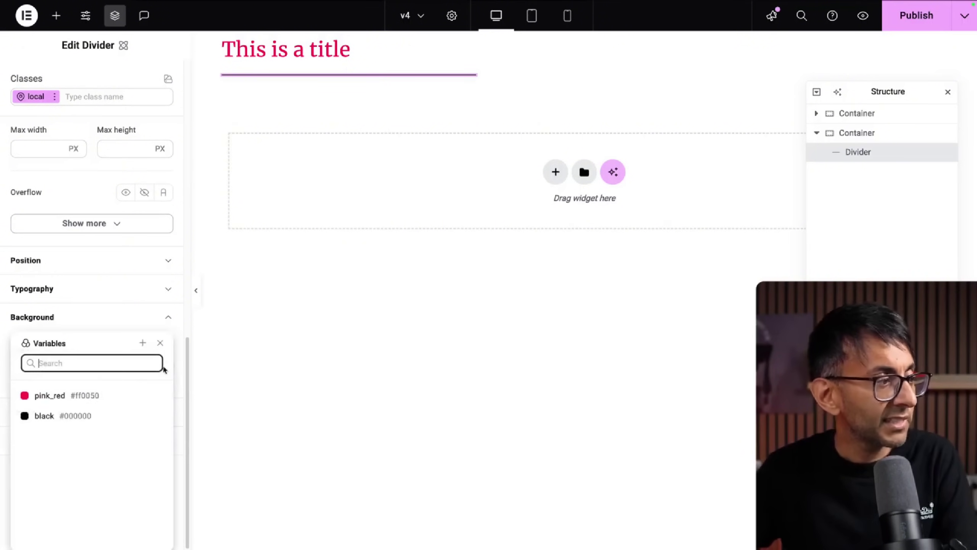
{"action": "left_click", "coordinate": [50, 397]}
{"action": "left_click", "coordinate": [196, 287]}
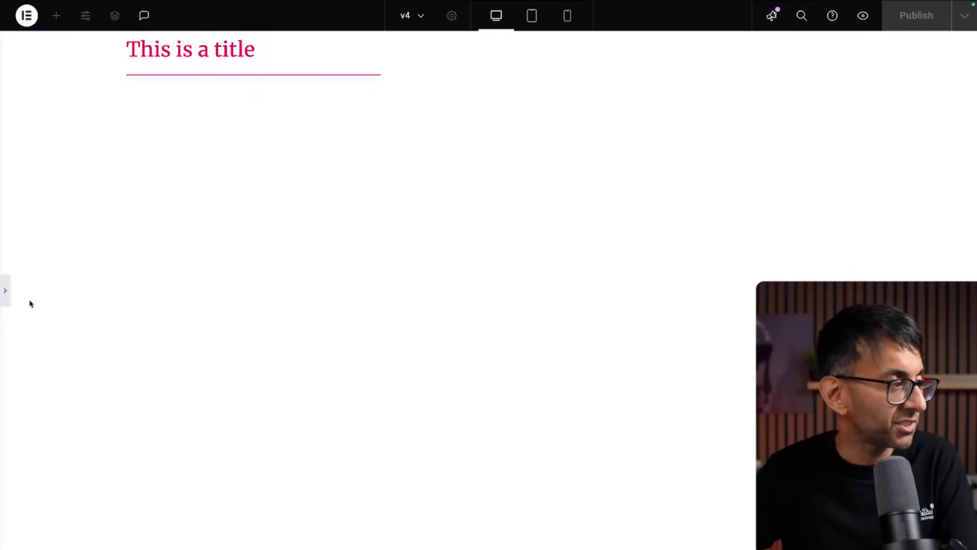
{"action": "left_click", "coordinate": [4, 295]}
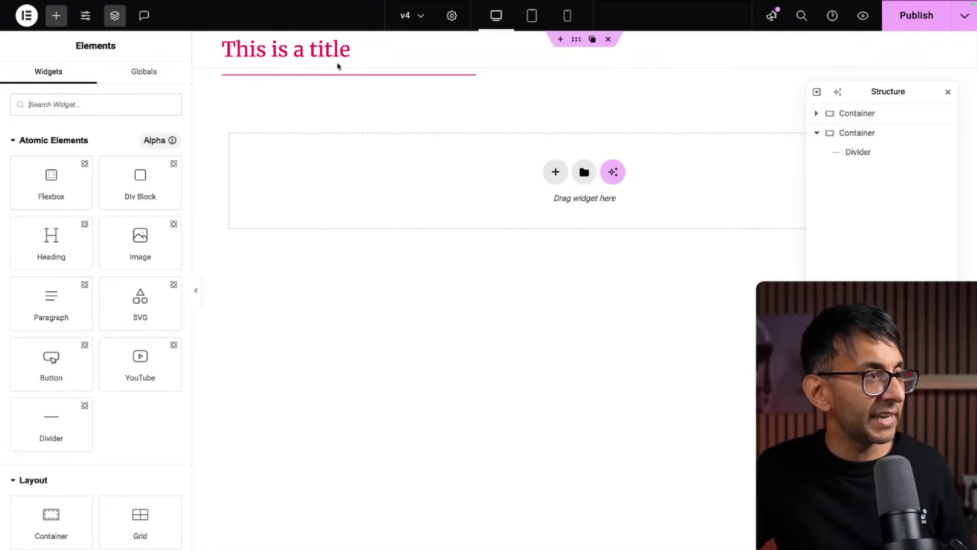
- Assign the existing class videeoh to the "This is a title" heading
{"action": "left_click", "coordinate": [337, 60]}
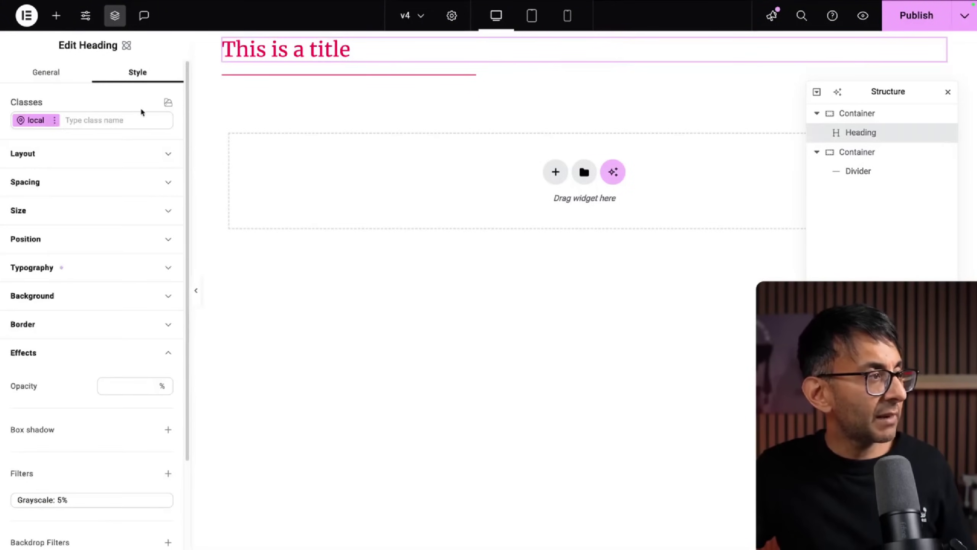
{"action": "left_click", "coordinate": [119, 121]}
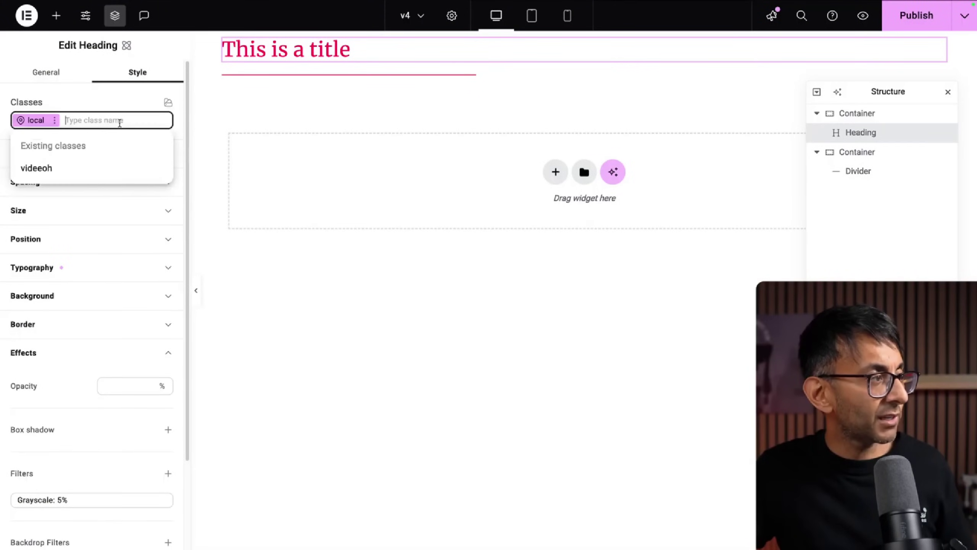
{"action": "left_click", "coordinate": [84, 168]}
{"action": "left_click", "coordinate": [362, 235]}
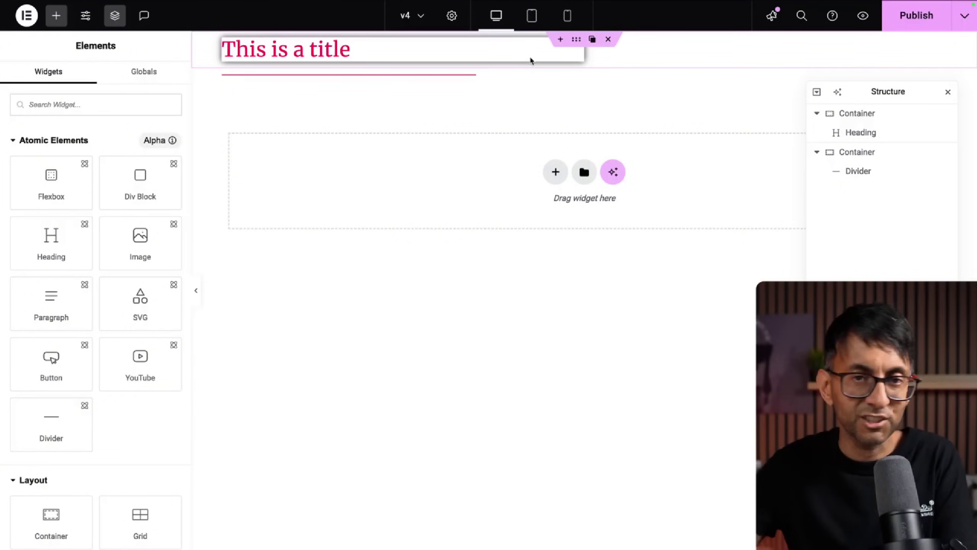
- Add an Image element below the divider and assign the videeoh class to it
{"action": "left_click_drag", "start_coordinate": [141, 242], "coordinate": [331, 181]}
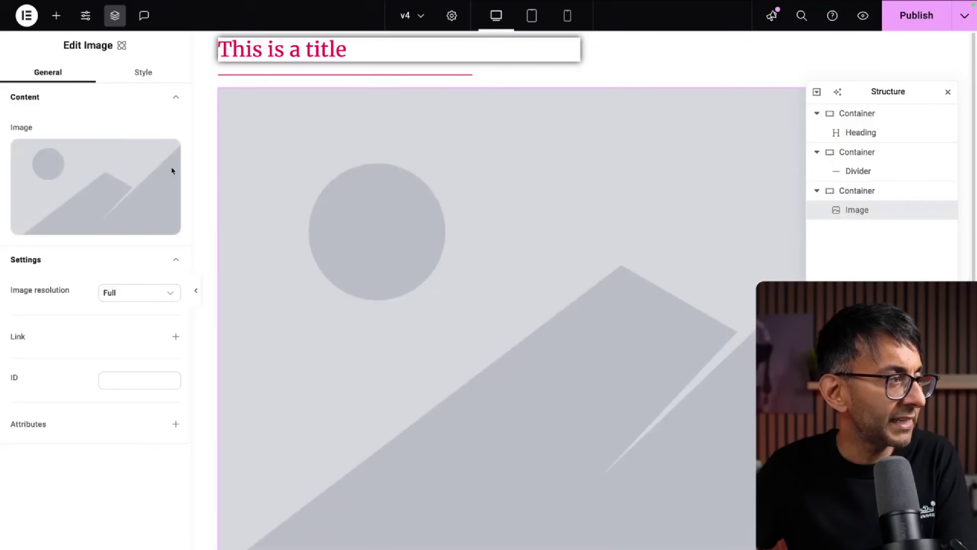
{"action": "left_click", "coordinate": [144, 73]}
{"action": "left_click", "coordinate": [108, 121]}
{"action": "left_click", "coordinate": [96, 168]}
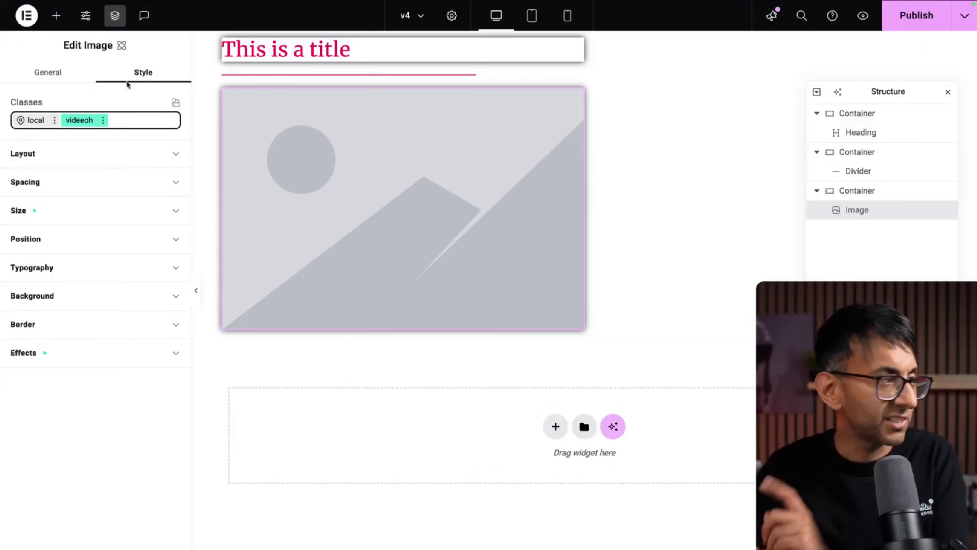
- Add a Button element below the image
{"action": "left_click", "coordinate": [56, 16]}
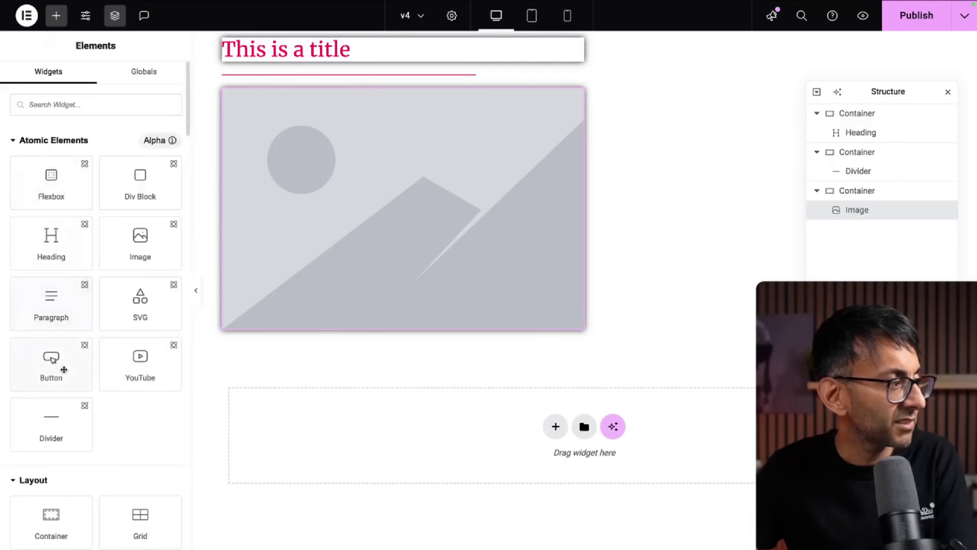
{"action": "left_click_drag", "start_coordinate": [56, 376], "coordinate": [324, 362]}
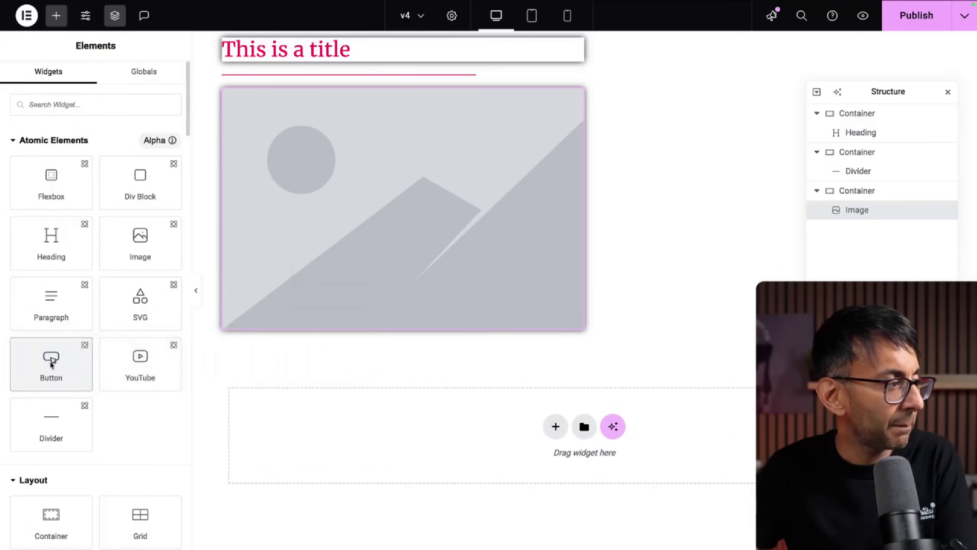
{"action": "left_click", "coordinate": [51, 364]}
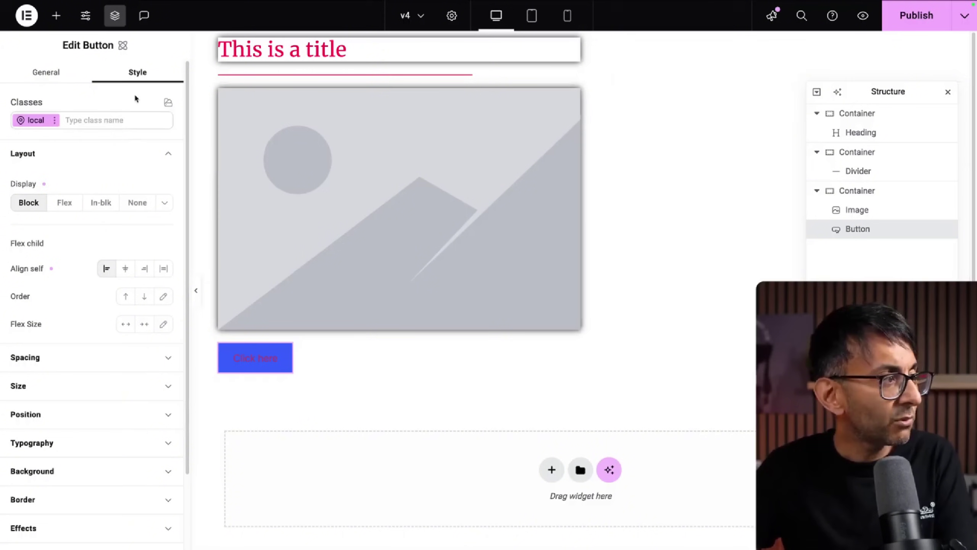
- Save the page, open the Class Manager and locate where the videeoh class is used
{"action": "left_click", "coordinate": [168, 103]}
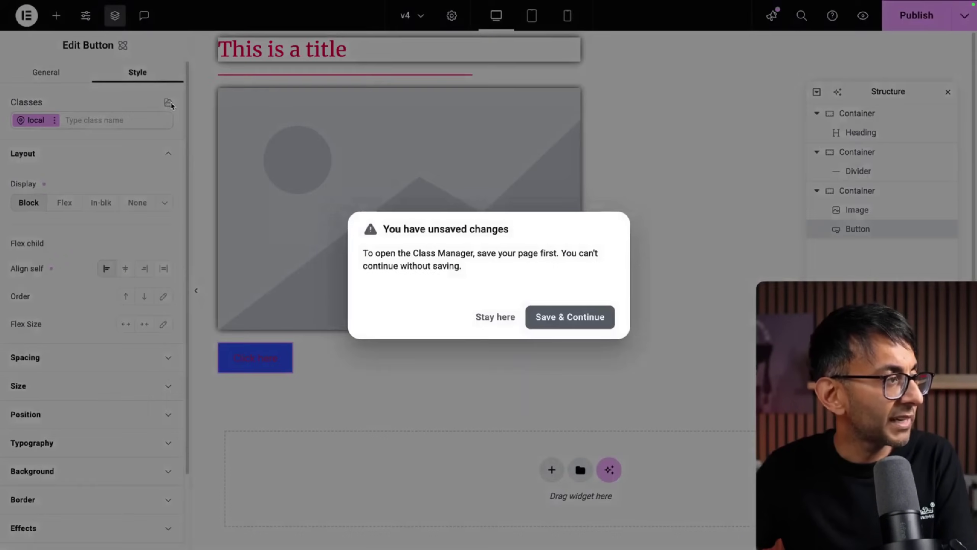
{"action": "left_click", "coordinate": [570, 317]}
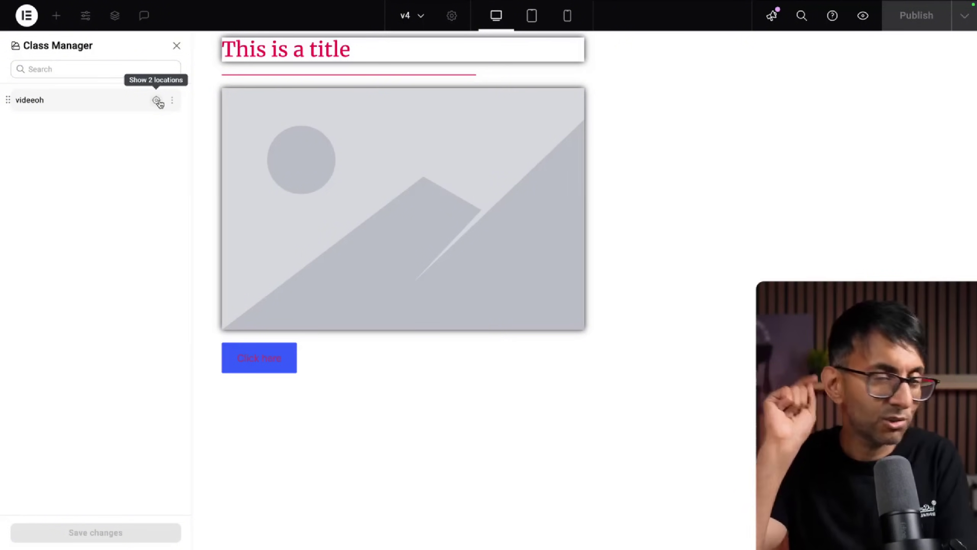
{"action": "left_click", "coordinate": [157, 101]}
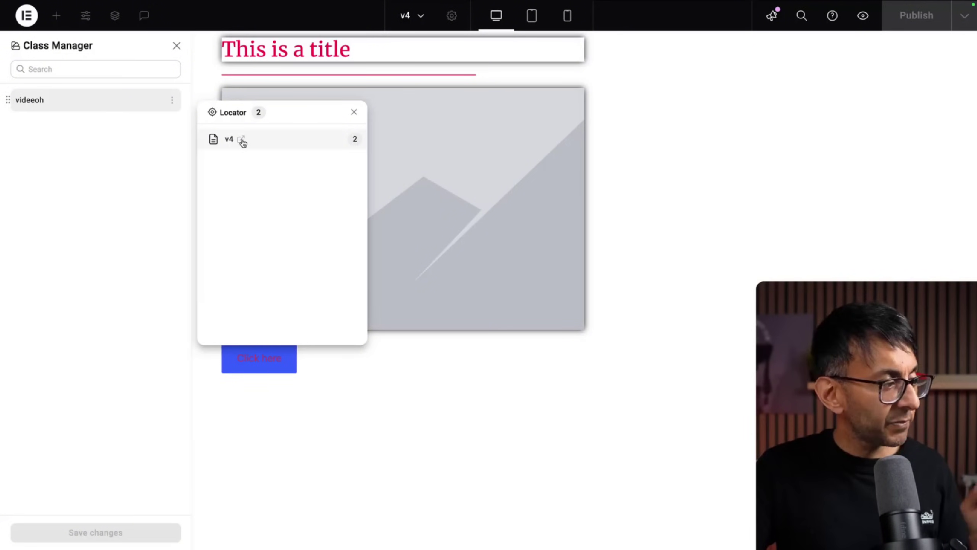
{"action": "left_click", "coordinate": [243, 142]}
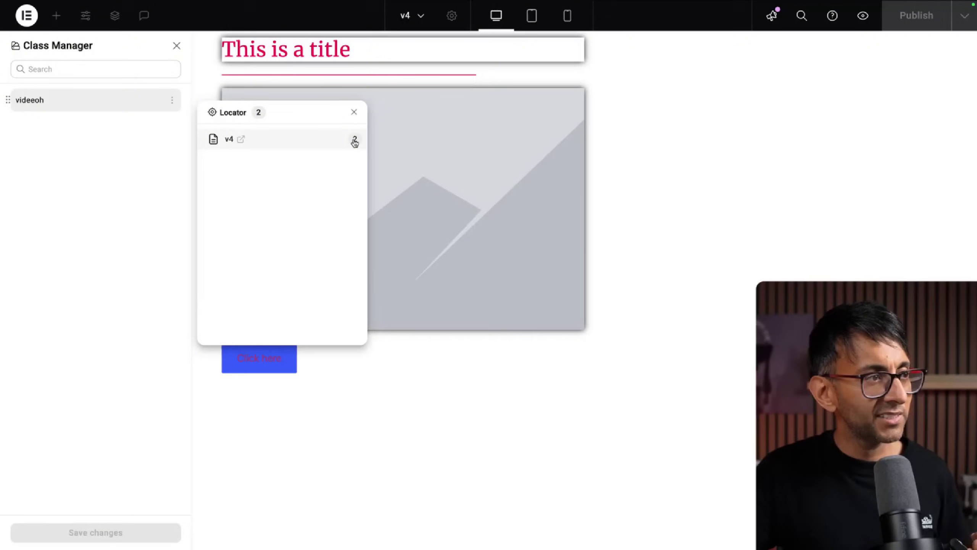
{"action": "left_click", "coordinate": [354, 142]}
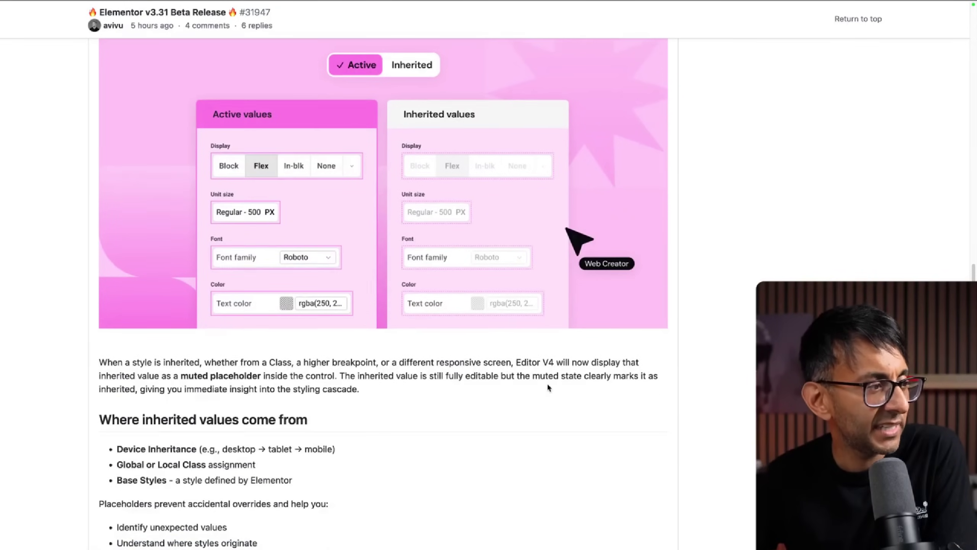
- Switch to the Elementor v3.31 beta release notes and read the section on inherited values and muted placeholders
{"action": "scroll", "coordinate": [547, 383], "scroll_direction": "up", "scroll_amount": 1}
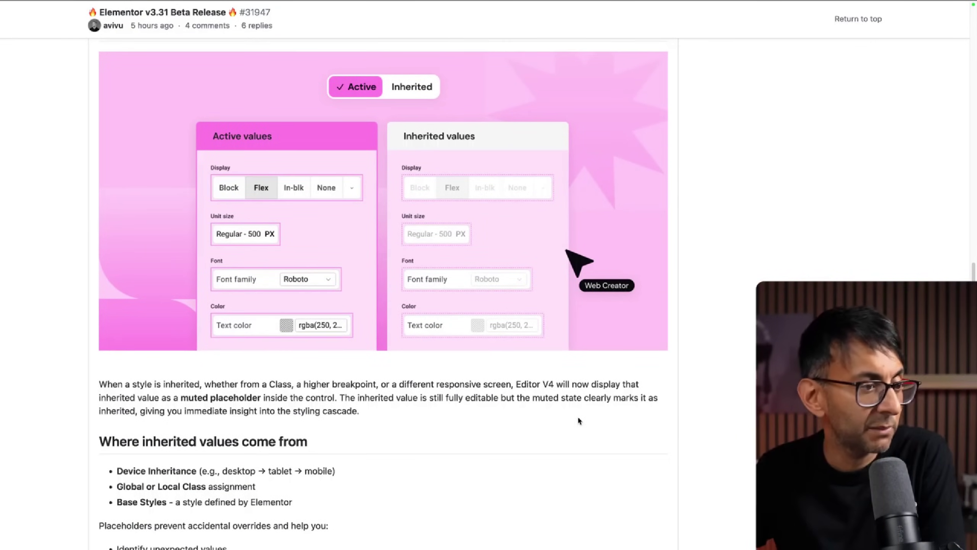
{"action": "scroll", "coordinate": [578, 420], "scroll_direction": "down", "scroll_amount": 2}
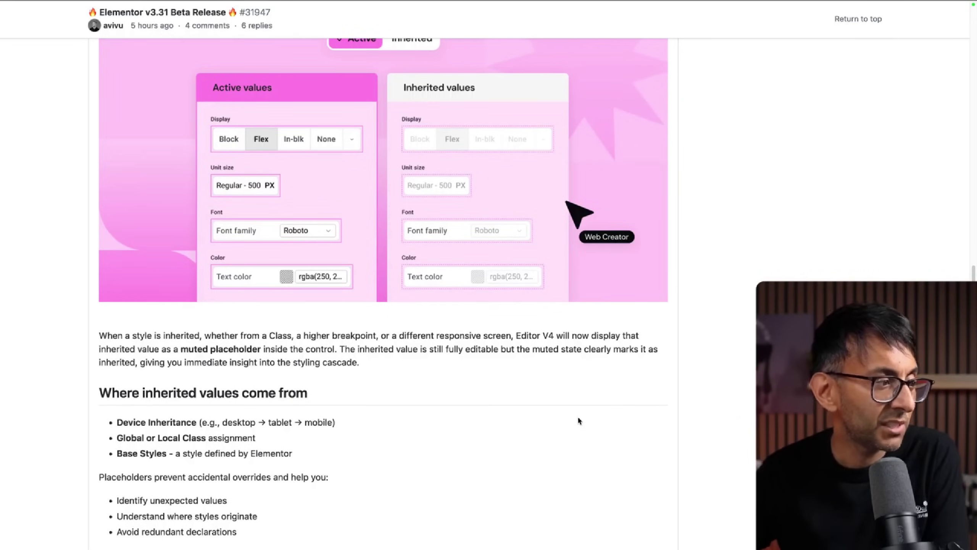
{"action": "scroll", "coordinate": [578, 420], "scroll_direction": "down", "scroll_amount": 1}
{"action": "scroll", "coordinate": [577, 415], "scroll_direction": "down", "scroll_amount": 5}
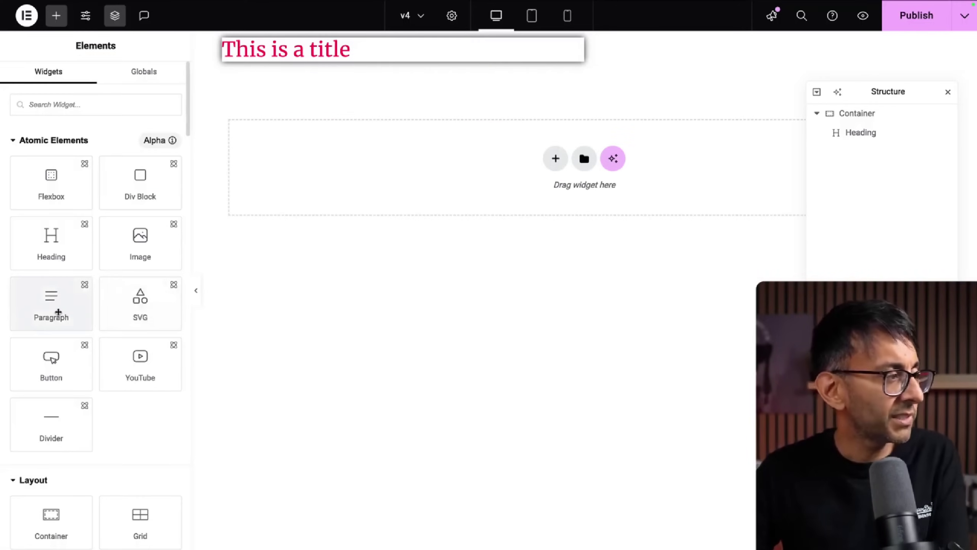
- Add a Paragraph element below the title and show its style settings
{"action": "left_click_drag", "start_coordinate": [56, 312], "coordinate": [291, 180]}
{"action": "left_click", "coordinate": [109, 170]}
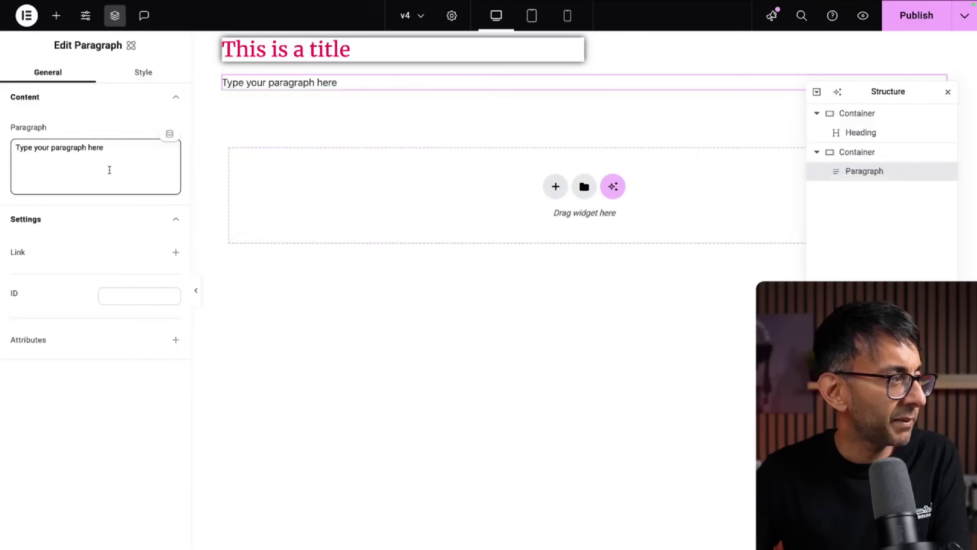
{"action": "left_click", "coordinate": [143, 72]}
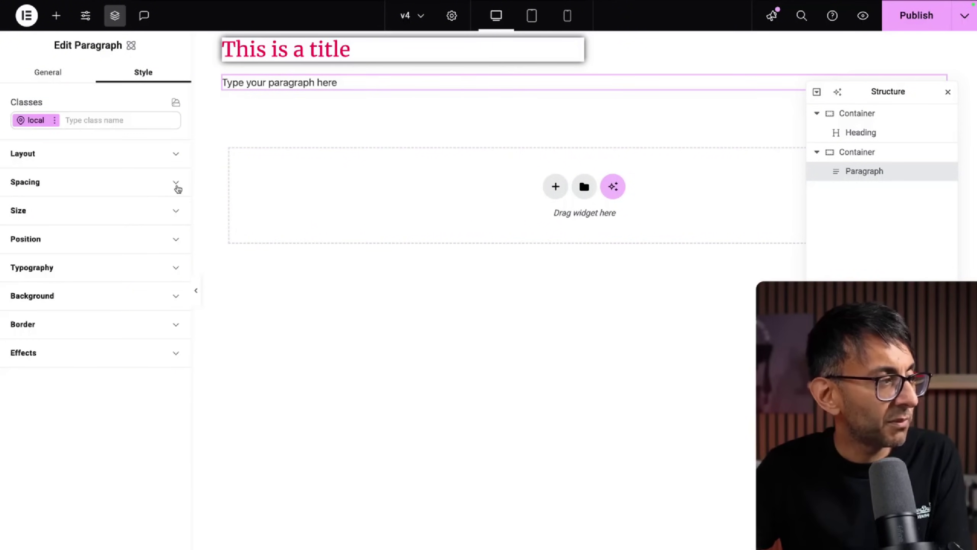
- Unlink the paragraph's padding sides and set the top to 50 px and the right, bottom and left to 20 px
{"action": "left_click", "coordinate": [176, 184]}
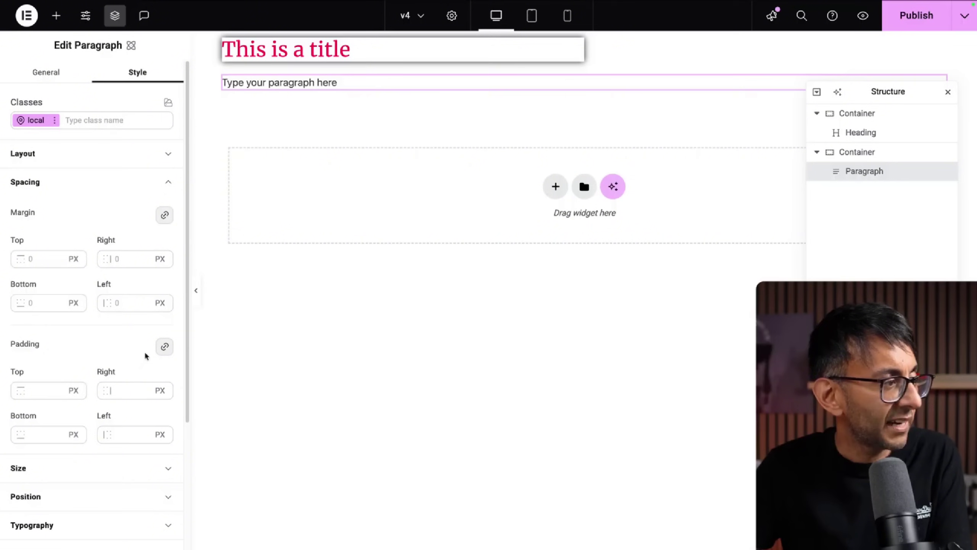
{"action": "left_click", "coordinate": [165, 348]}
{"action": "left_click", "coordinate": [40, 389]}
{"action": "type", "text": "50"}
{"action": "left_click", "coordinate": [128, 391]}
{"action": "type", "text": "20"}
{"action": "left_click", "coordinate": [57, 434]}
{"action": "type", "text": "20"}
{"action": "left_click", "coordinate": [127, 434]}
{"action": "type", "text": "20"}
- Give the paragraph a light grey #dadada background color
{"action": "scroll", "coordinate": [127, 501], "scroll_direction": "down", "scroll_amount": 3}
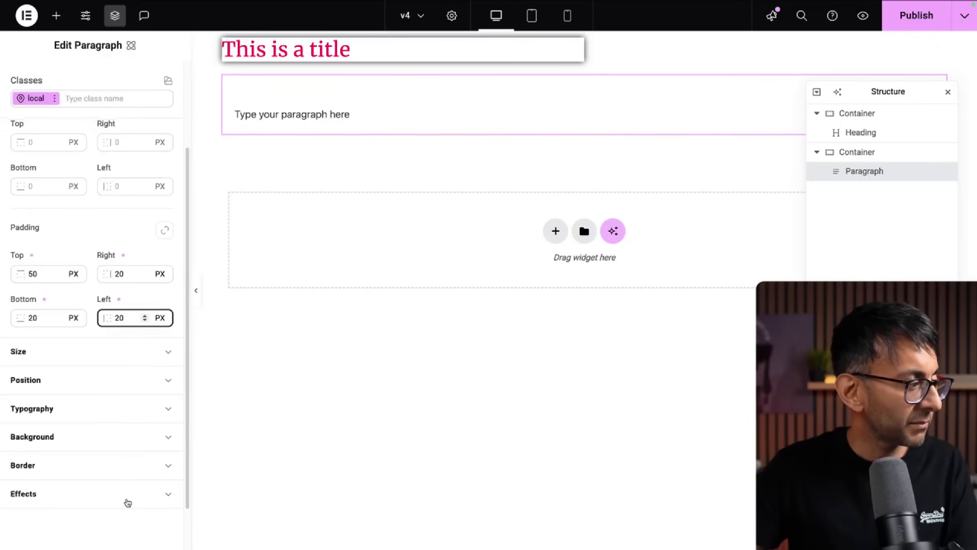
{"action": "left_click", "coordinate": [151, 446]}
{"action": "scroll", "coordinate": [136, 443], "scroll_direction": "down", "scroll_amount": 3}
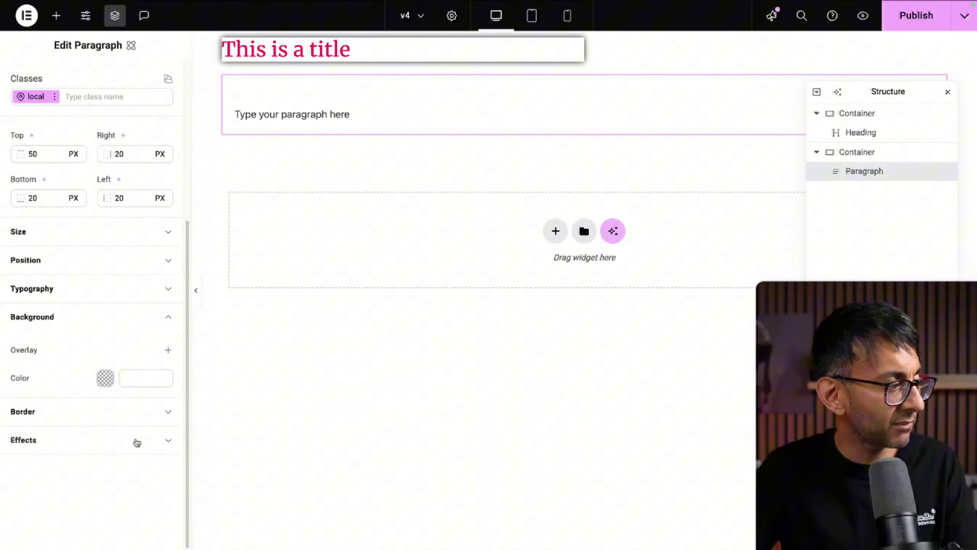
{"action": "left_click", "coordinate": [104, 378]}
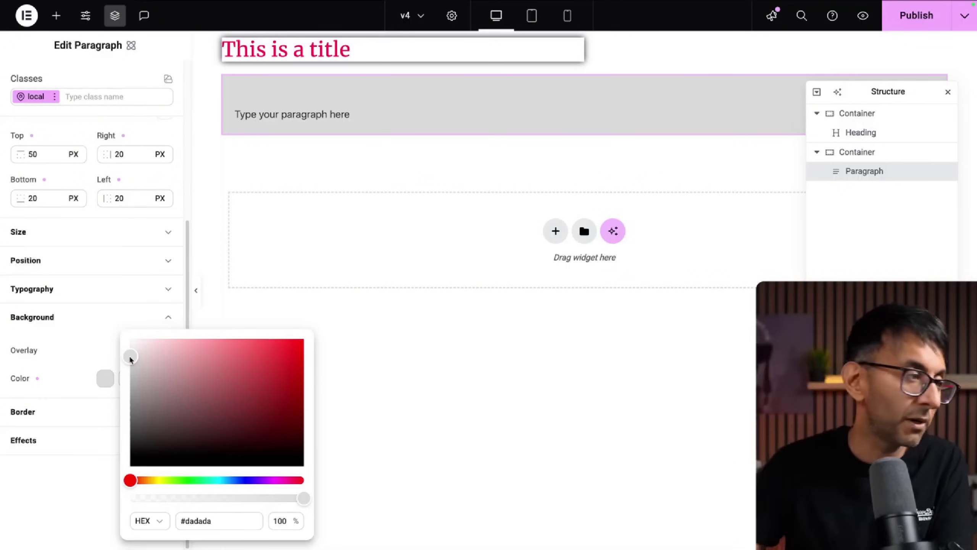
{"action": "left_click", "coordinate": [347, 314]}
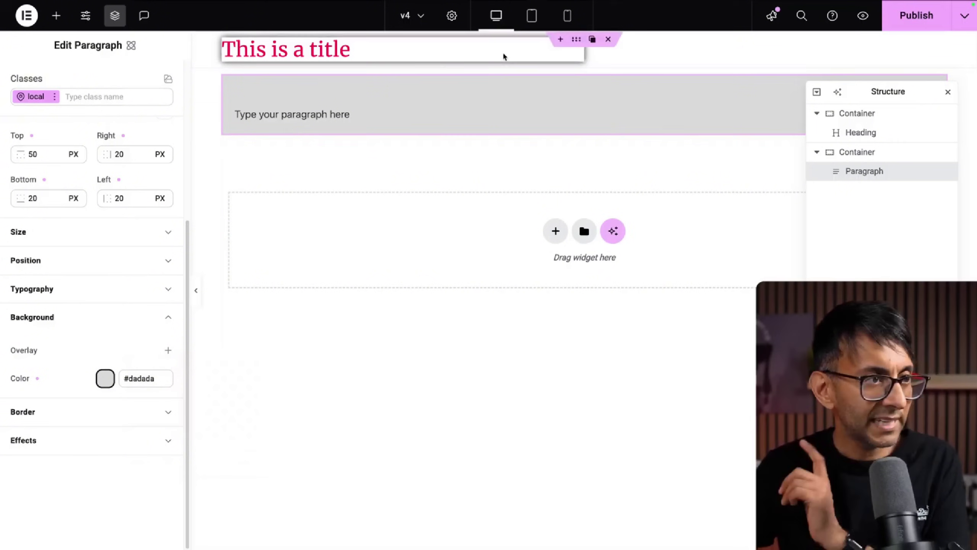
- Set the paragraph's font size to 4 rem in its typography settings
{"action": "left_click", "coordinate": [168, 289]}
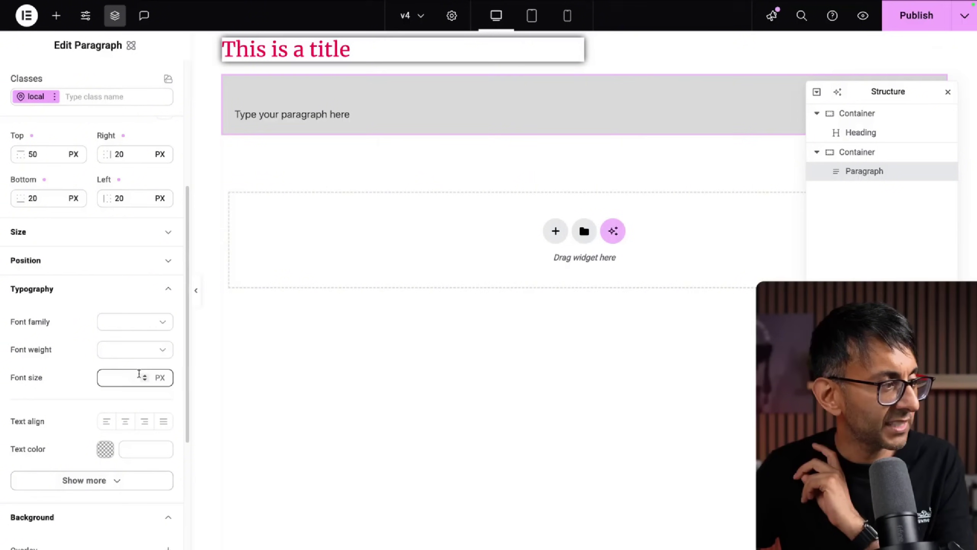
{"action": "left_click", "coordinate": [157, 380]}
{"action": "left_click", "coordinate": [168, 460]}
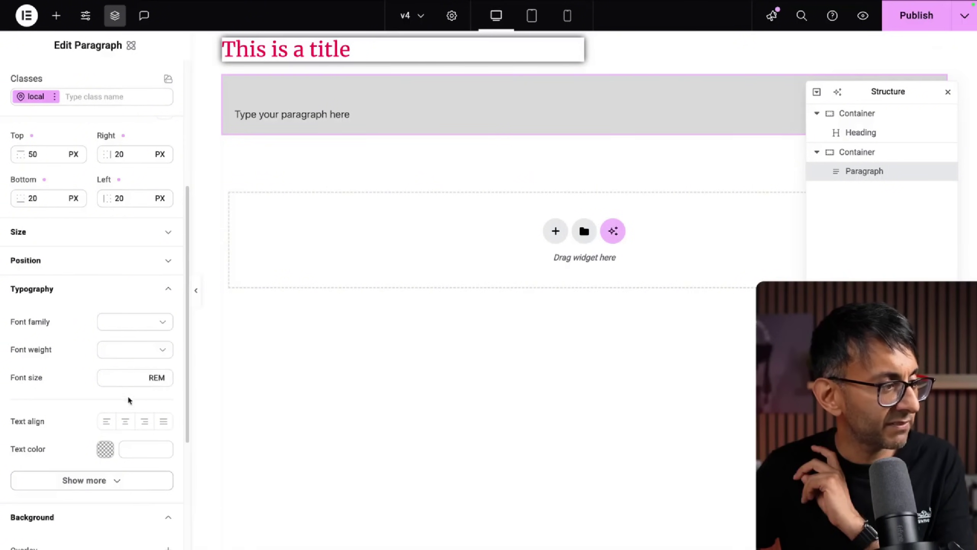
{"action": "left_click", "coordinate": [122, 379]}
{"action": "type", "text": "4"}
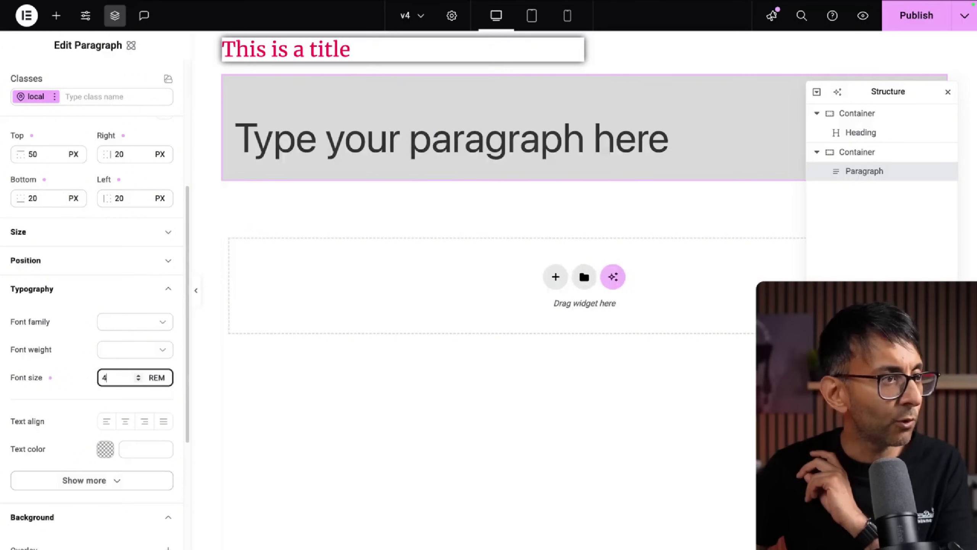
- Preview the page at mobile size and examine the inherited placeholders in the paragraph's padding and font size settings
{"action": "left_click", "coordinate": [567, 16]}
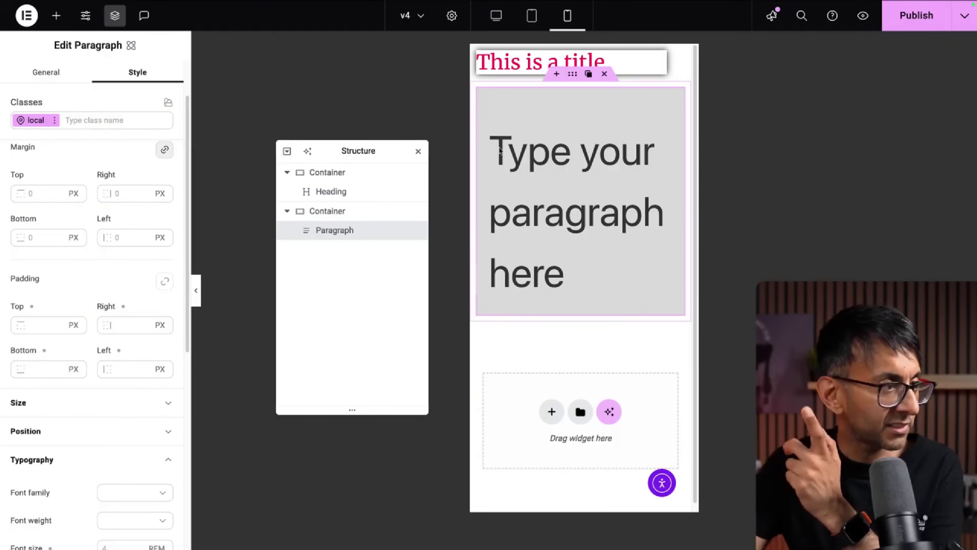
{"action": "scroll", "coordinate": [42, 318], "scroll_direction": "down", "scroll_amount": 1}
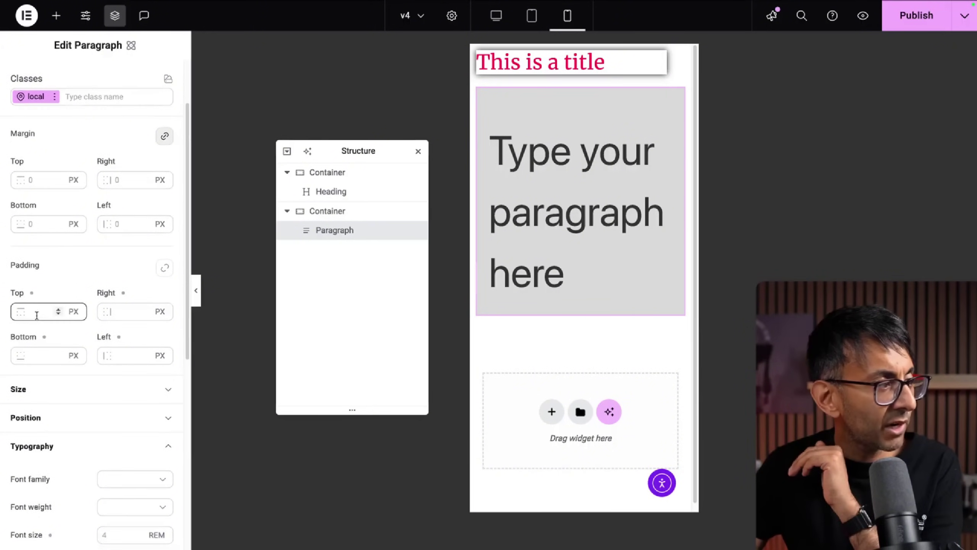
{"action": "left_click", "coordinate": [36, 314]}
{"action": "left_click", "coordinate": [143, 312]}
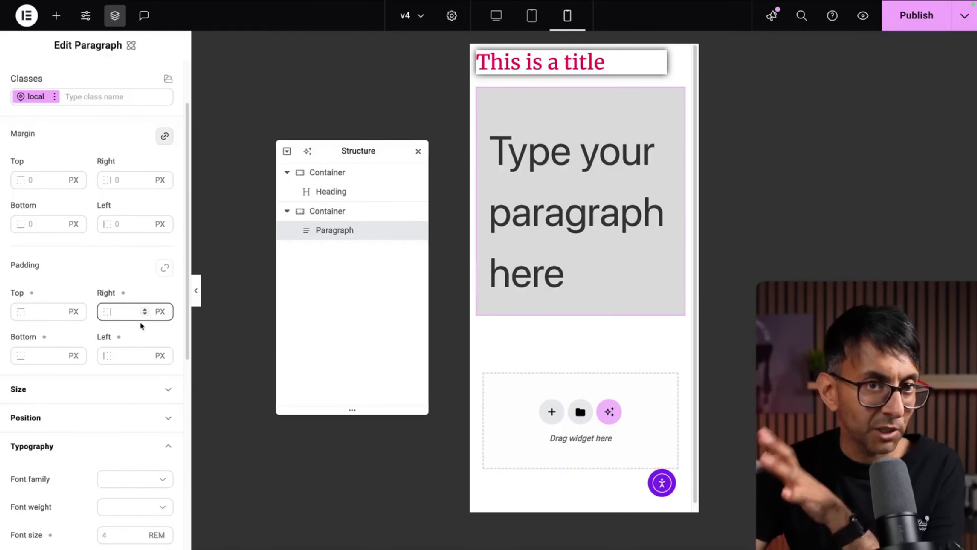
{"action": "left_click", "coordinate": [105, 356]}
{"action": "scroll", "coordinate": [104, 366], "scroll_direction": "down", "scroll_amount": 3}
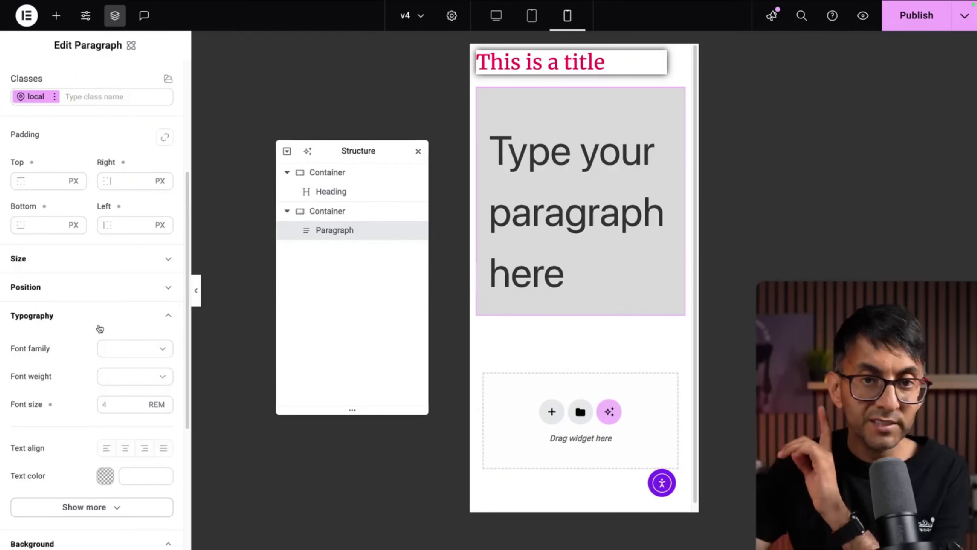
{"action": "left_click", "coordinate": [108, 407]}
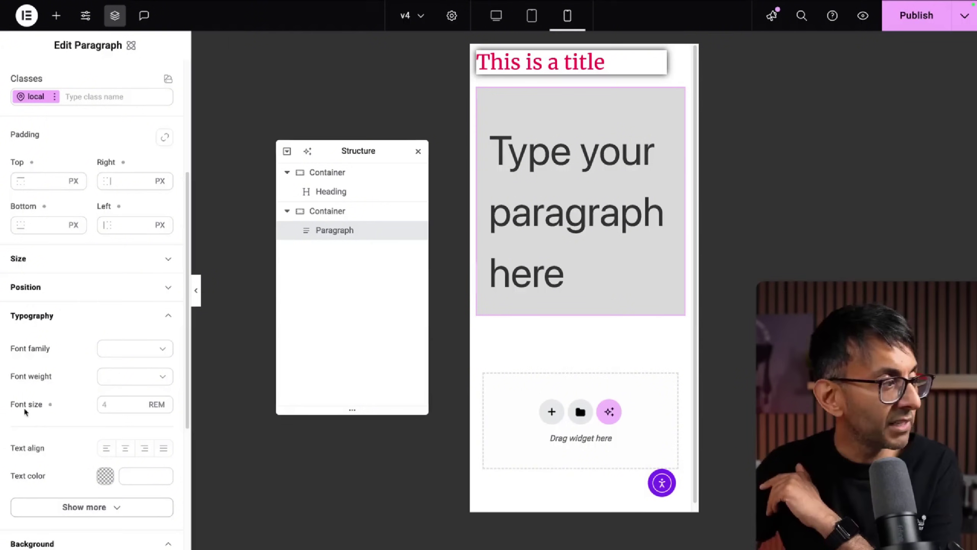
- Check the style origin of the paragraph's font size, top padding and right padding, and return to the desktop view
{"action": "left_click", "coordinate": [50, 405]}
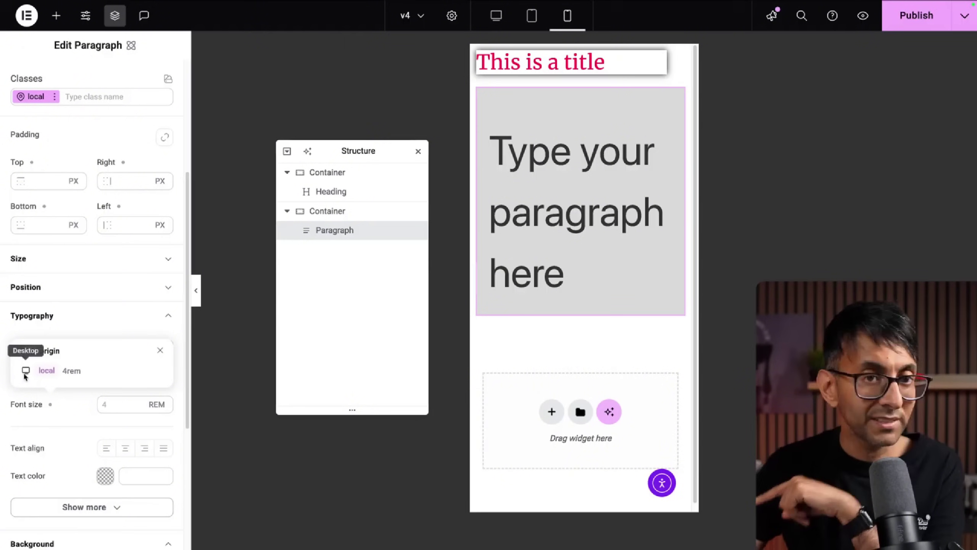
{"action": "left_click", "coordinate": [161, 352]}
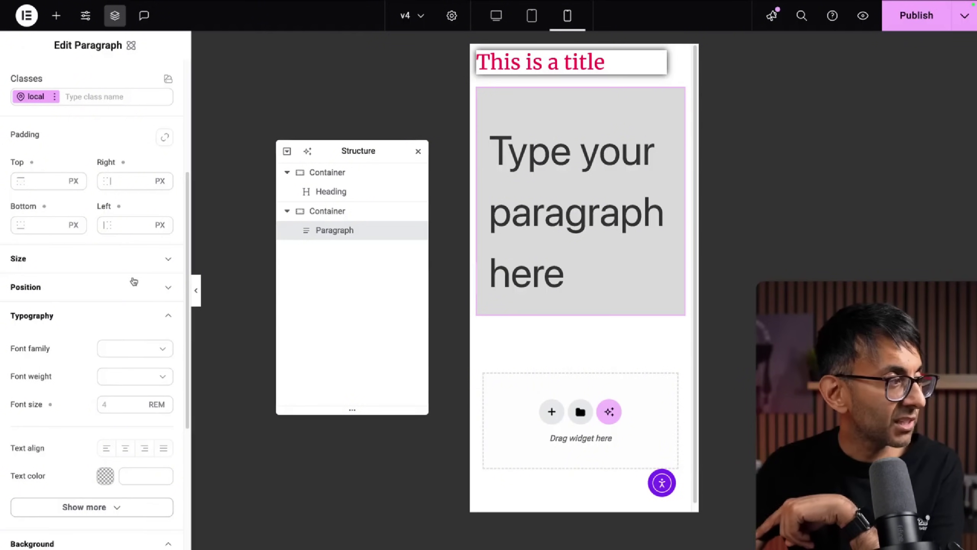
{"action": "left_click", "coordinate": [32, 163]}
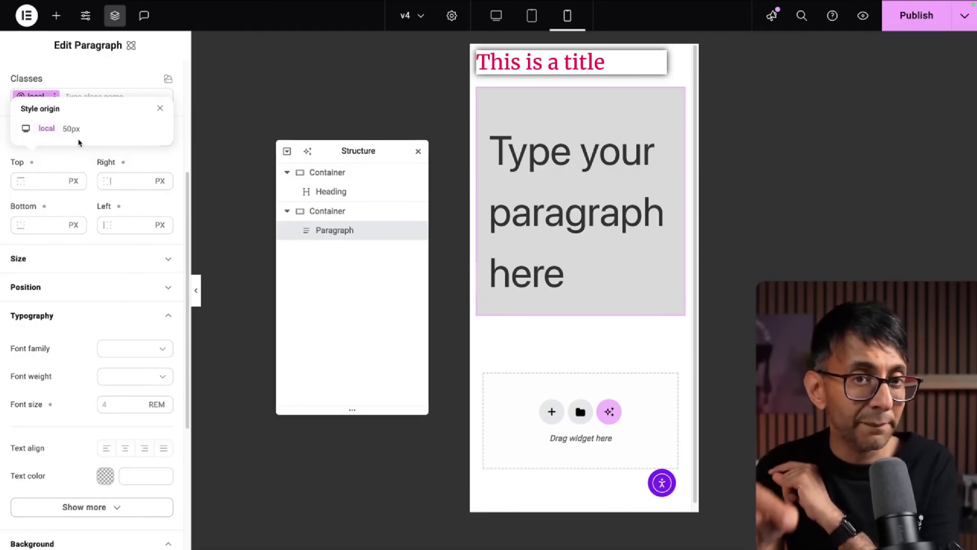
{"action": "left_click", "coordinate": [159, 109]}
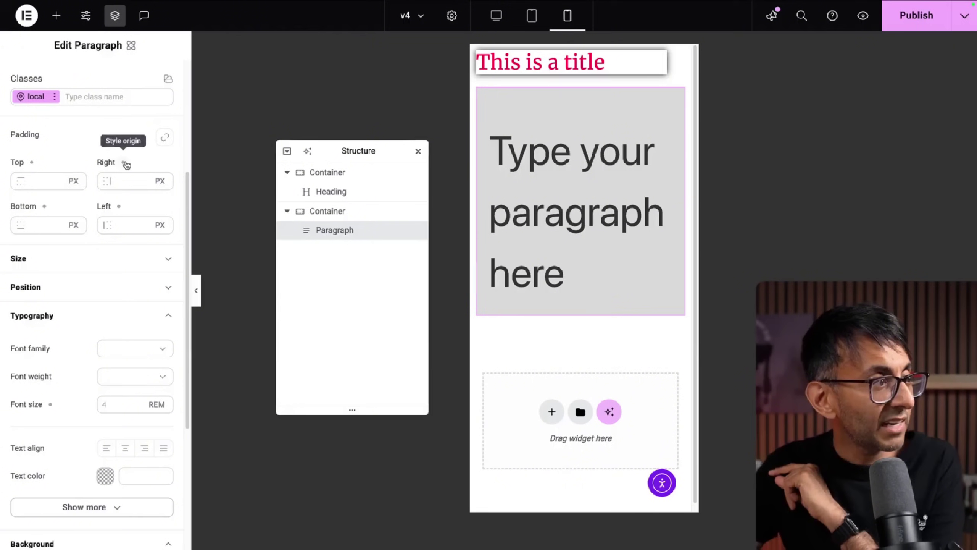
{"action": "left_click", "coordinate": [124, 162]}
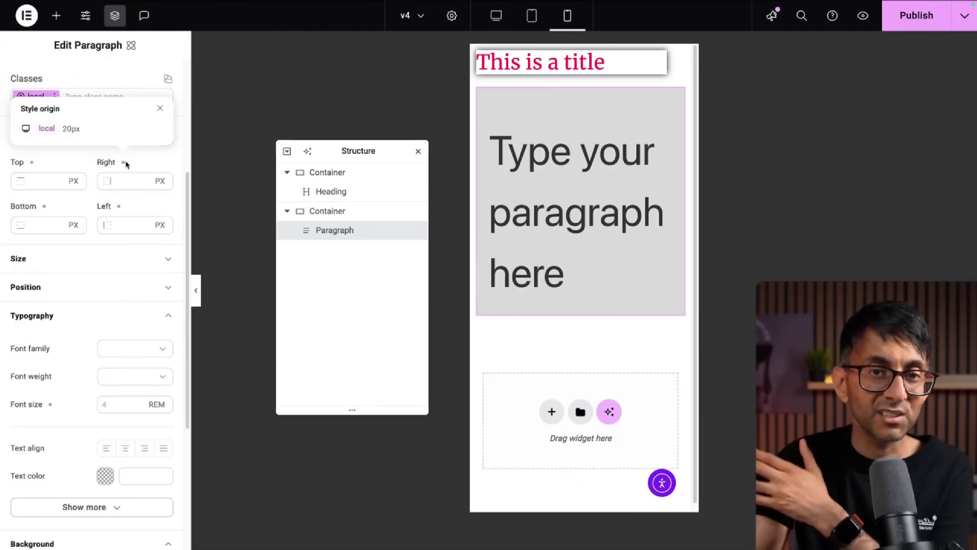
{"action": "left_click", "coordinate": [160, 109]}
{"action": "left_click", "coordinate": [487, 17]}
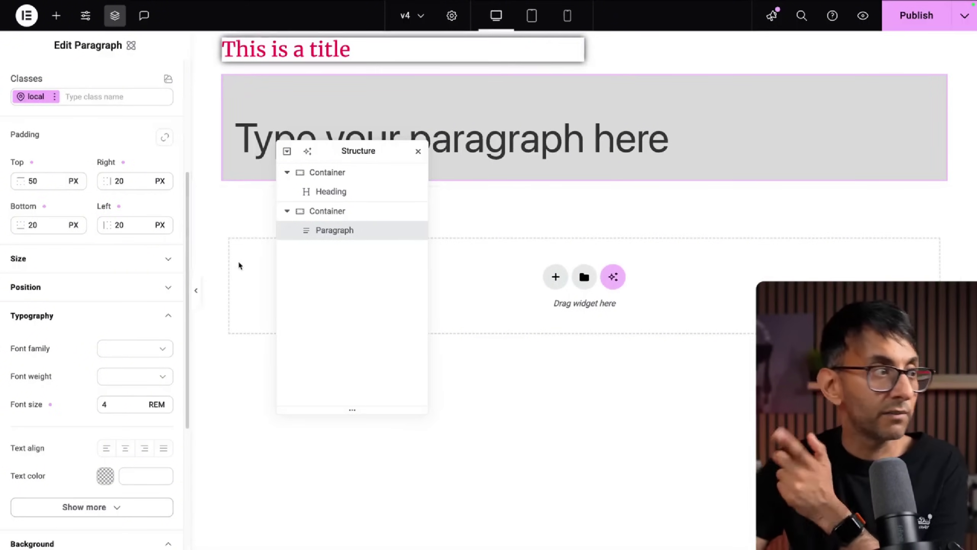
{"action": "left_click", "coordinate": [44, 207]}
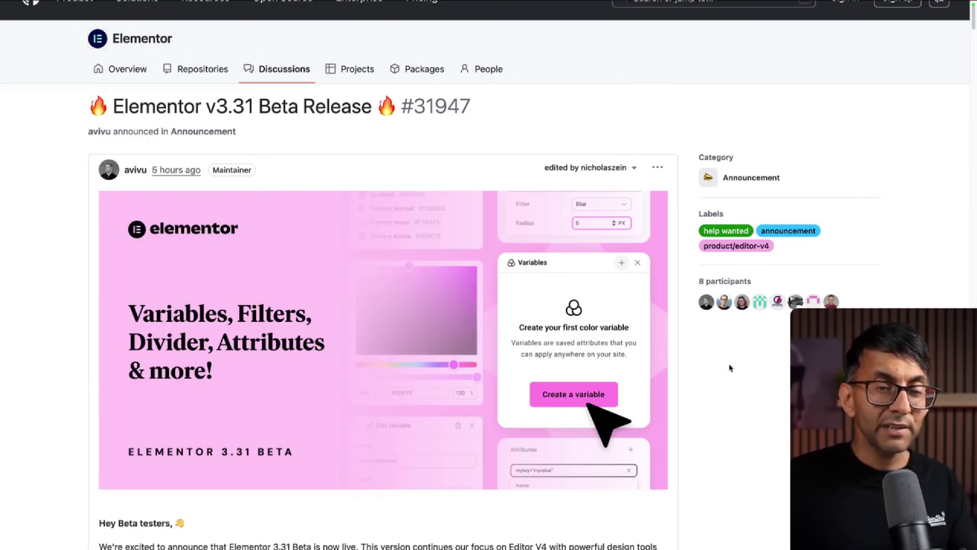
- Skim the Elementor v3.31 beta release discussion on GitHub down to its comments and return to the beginning of the page
{"action": "scroll", "coordinate": [558, 341], "scroll_direction": "down", "scroll_amount": 20}
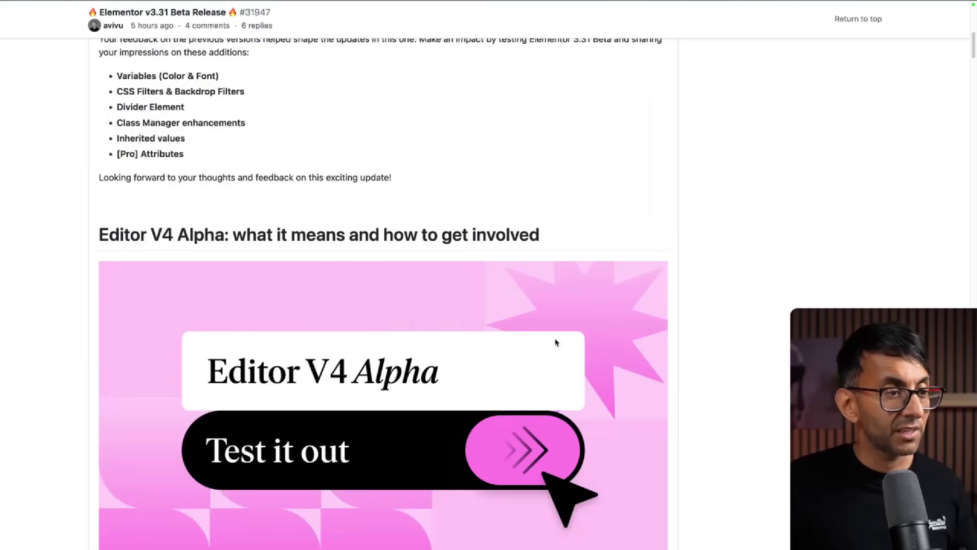
{"action": "scroll", "coordinate": [558, 341], "scroll_direction": "down", "scroll_amount": 20}
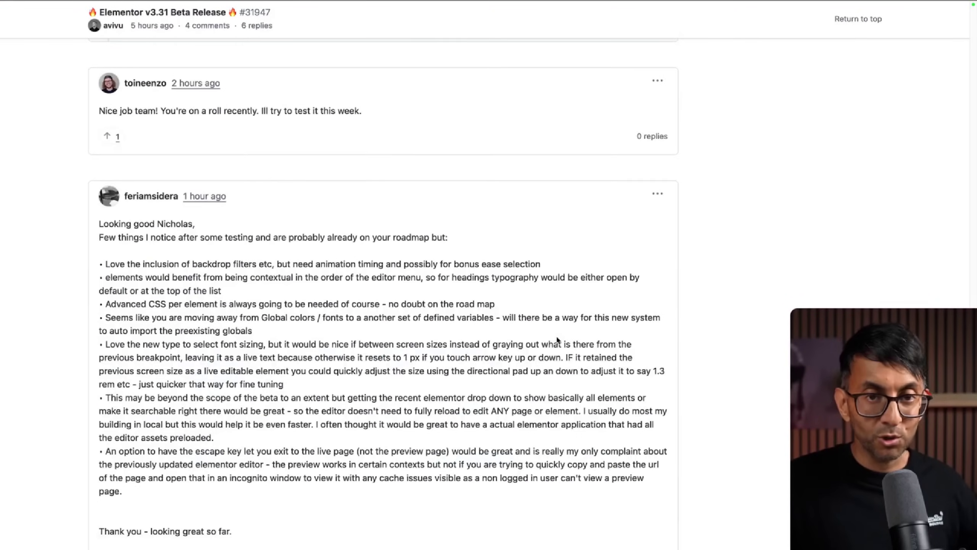
{"action": "scroll", "coordinate": [556, 337], "scroll_direction": "up", "scroll_amount": 20}
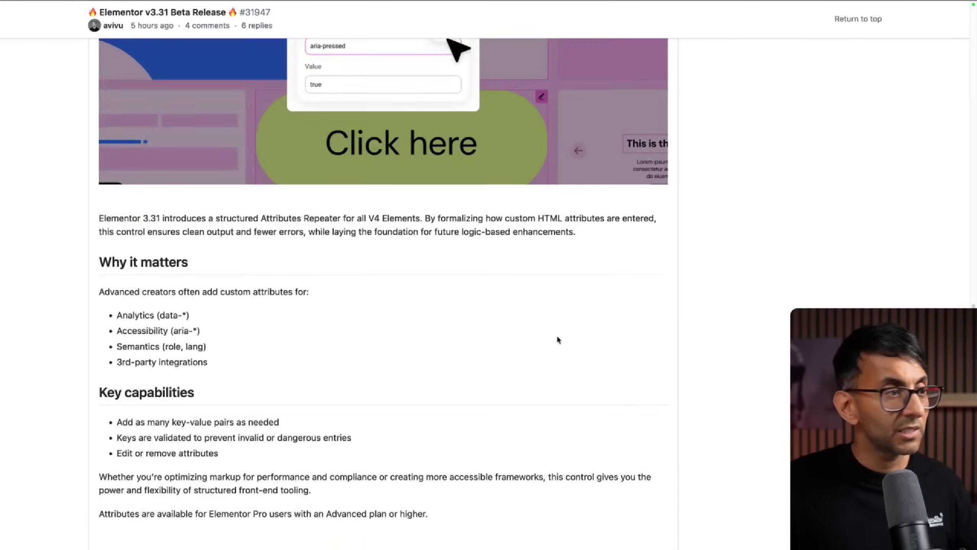
{"action": "scroll", "coordinate": [558, 338], "scroll_direction": "up", "scroll_amount": 15}
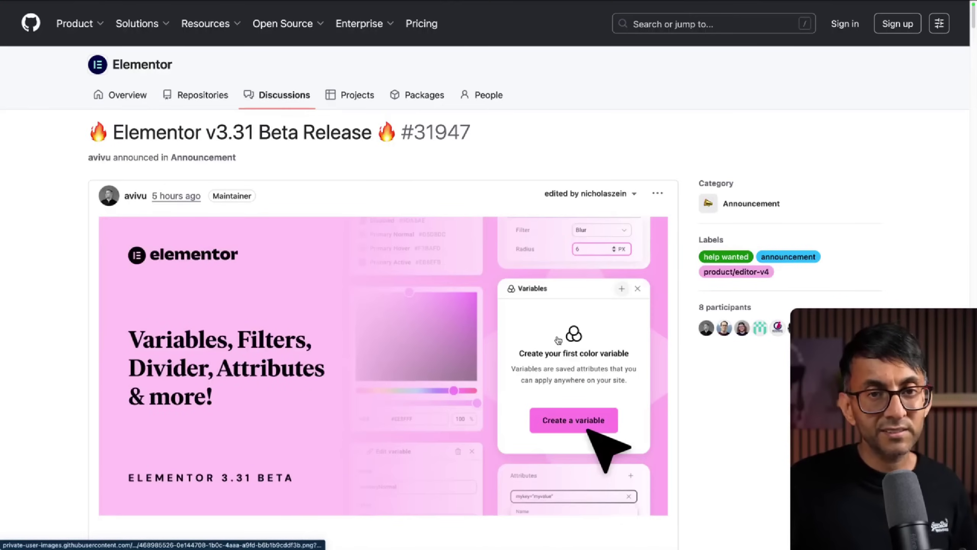